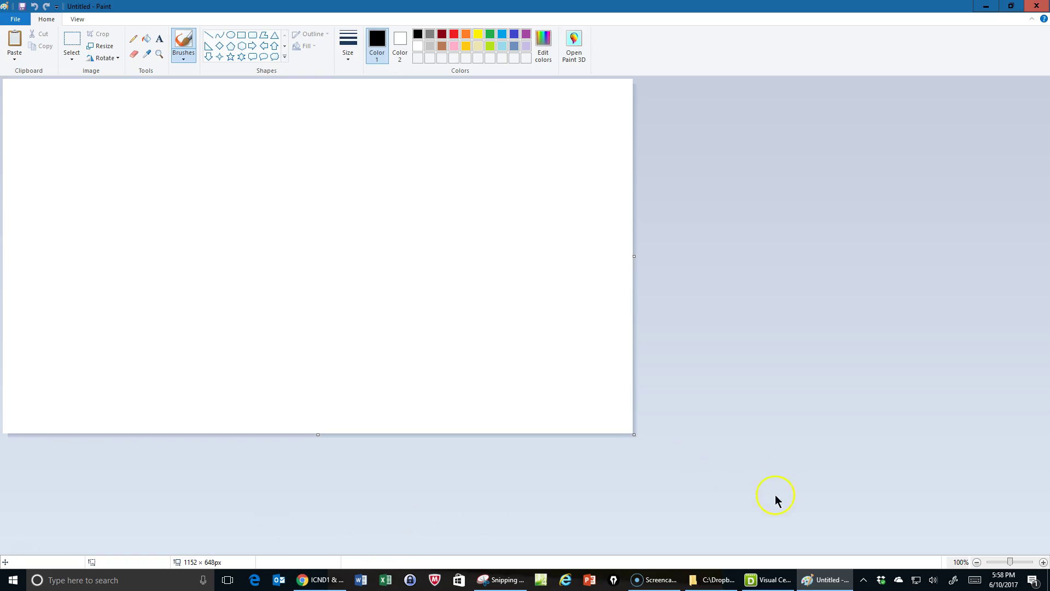
Step: Bring the File Explorer window with the Visual CertExam Suite3 folder to the front
left_click(715, 581)
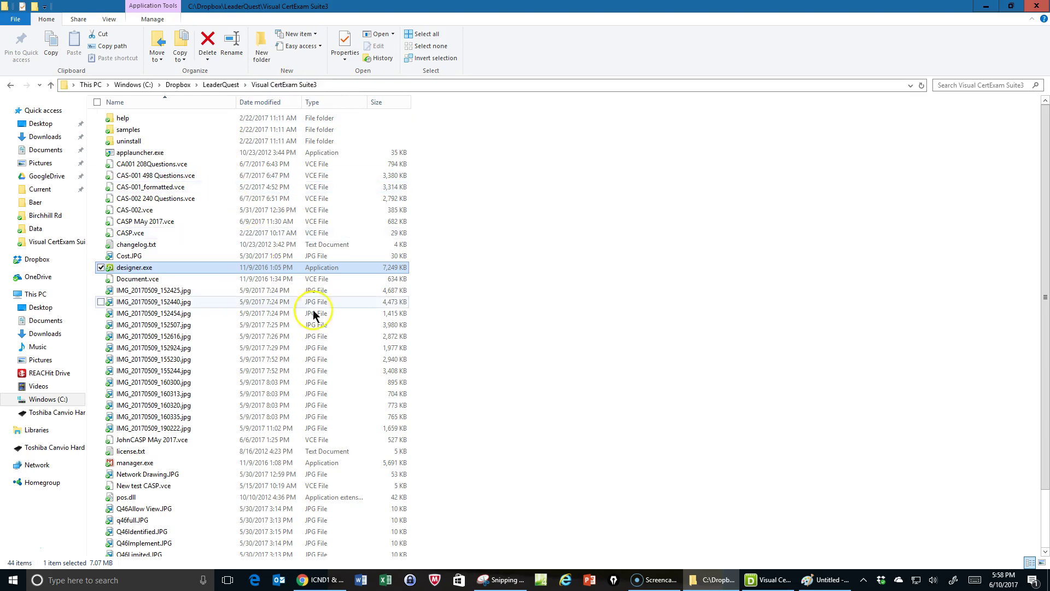
Step: Snip the green command and yellow task boxes of 9tut's drag-and-drop Question 1
mouse_move(332, 585)
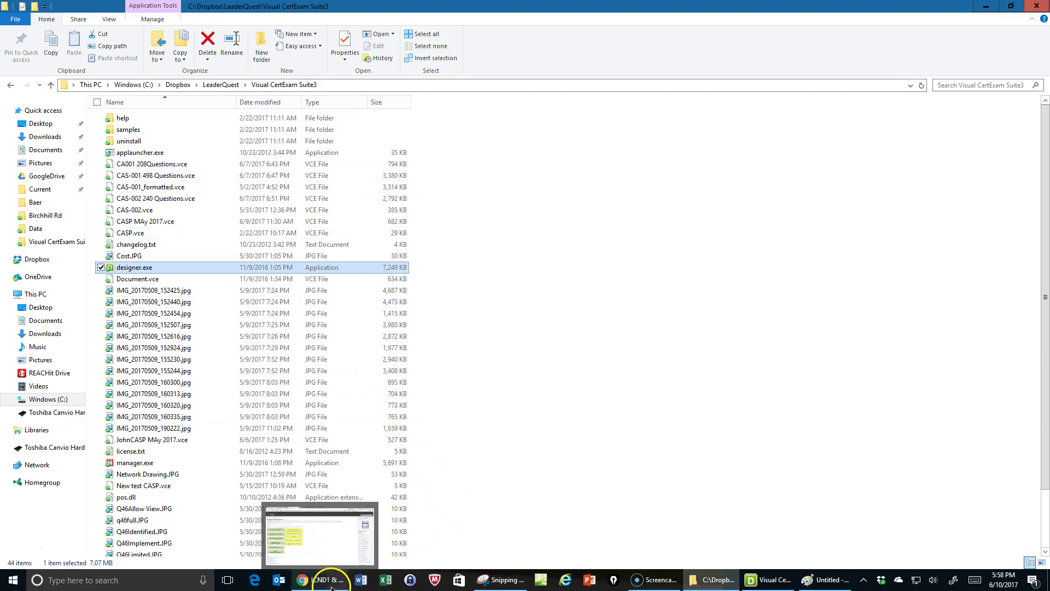
left_click(335, 511)
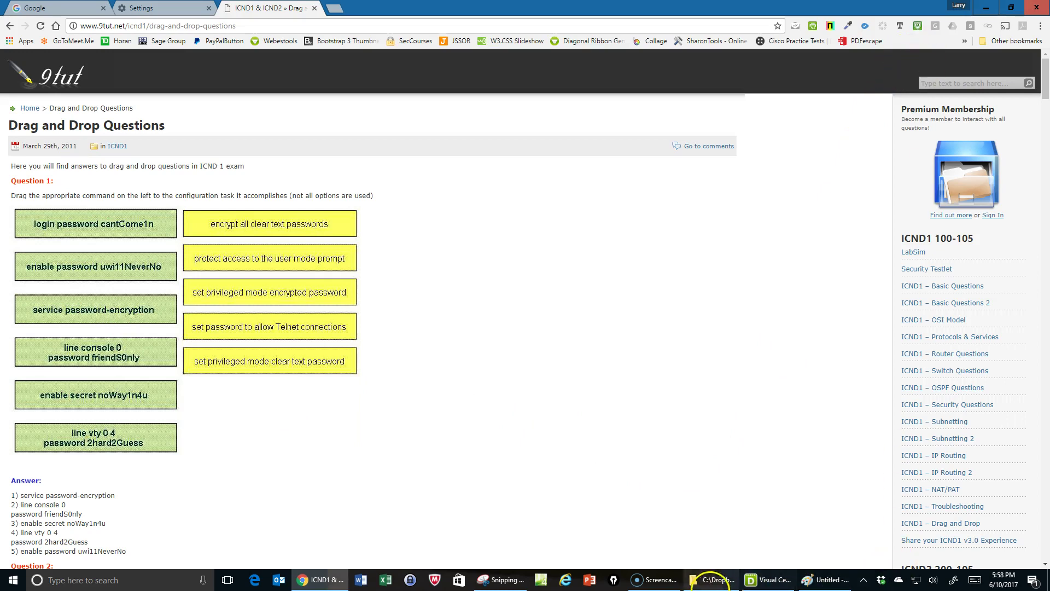
left_click(506, 581)
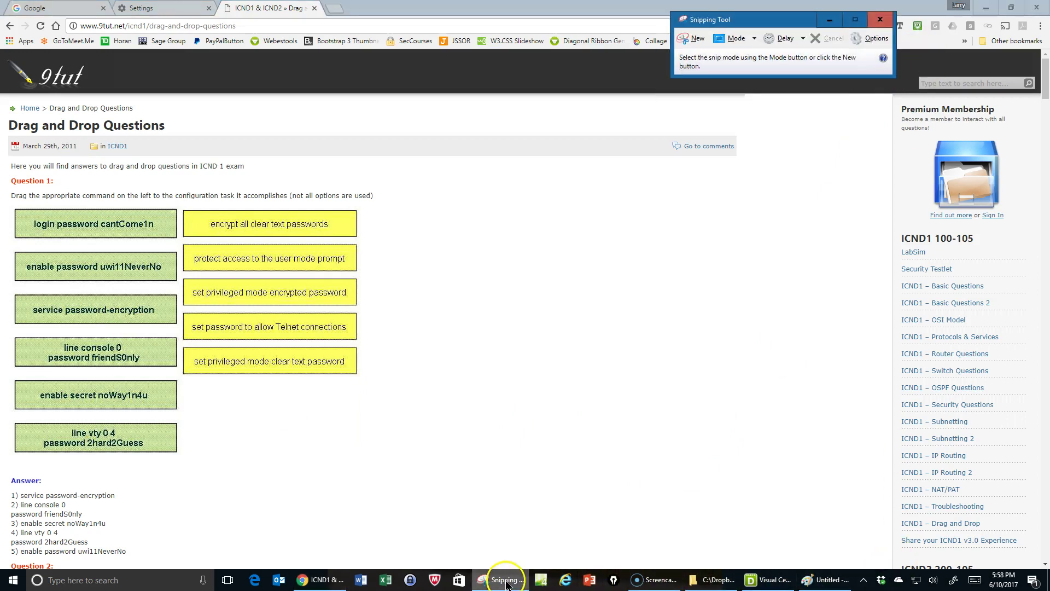
left_click(690, 40)
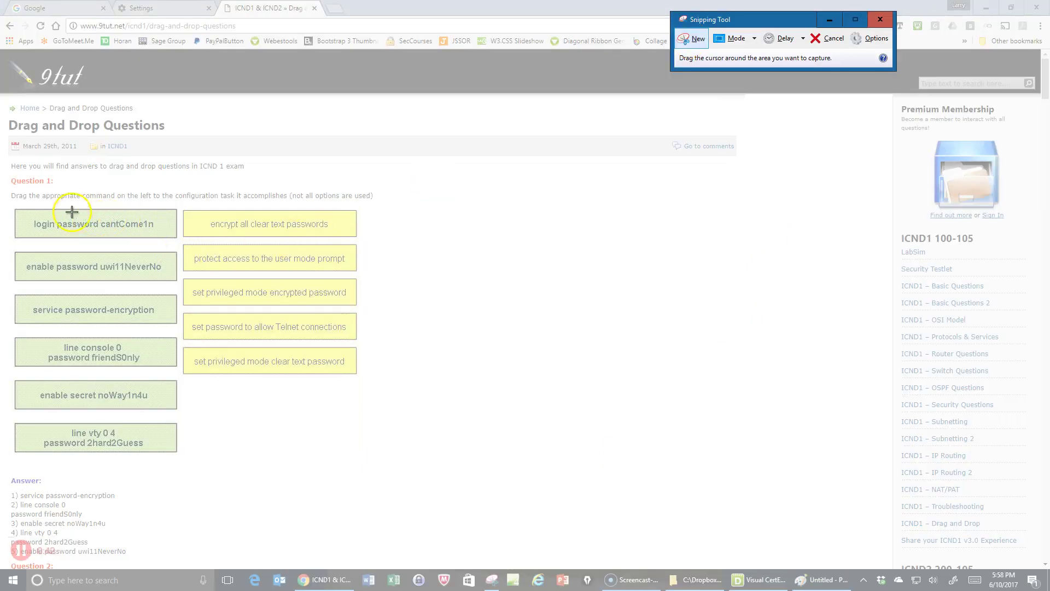
left_click_drag(8, 201, 377, 467)
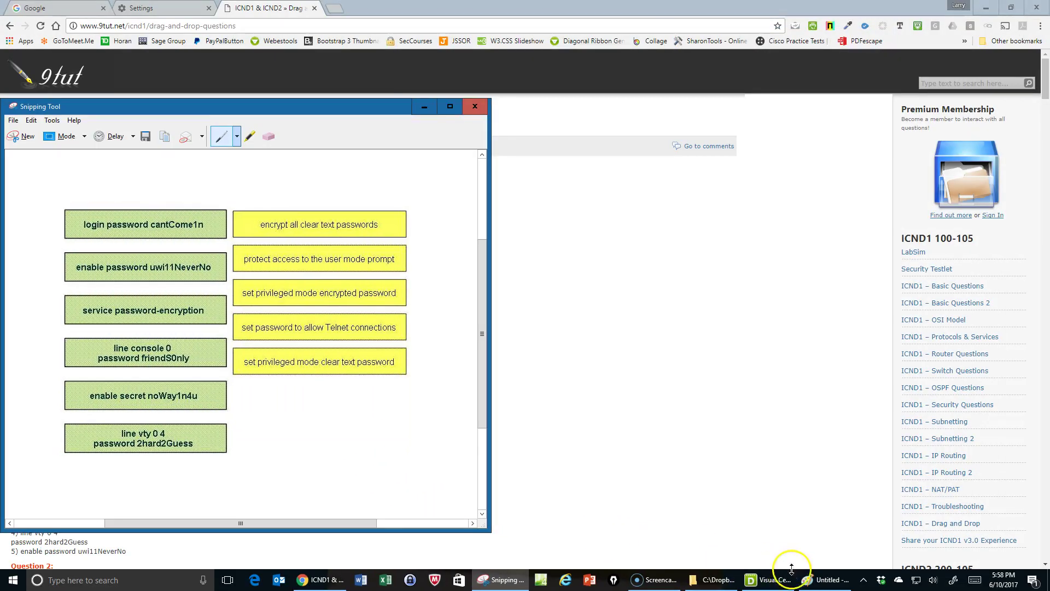
Step: Paste the snipped answer boxes onto the blank Paint canvas
left_click(825, 580)
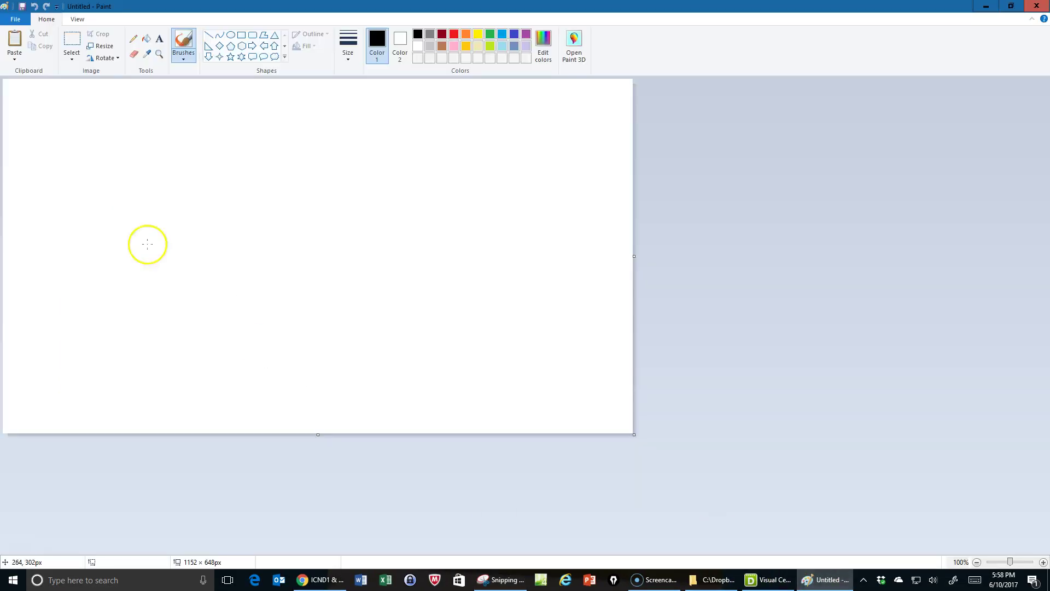
left_click(14, 58)
left_click(13, 76)
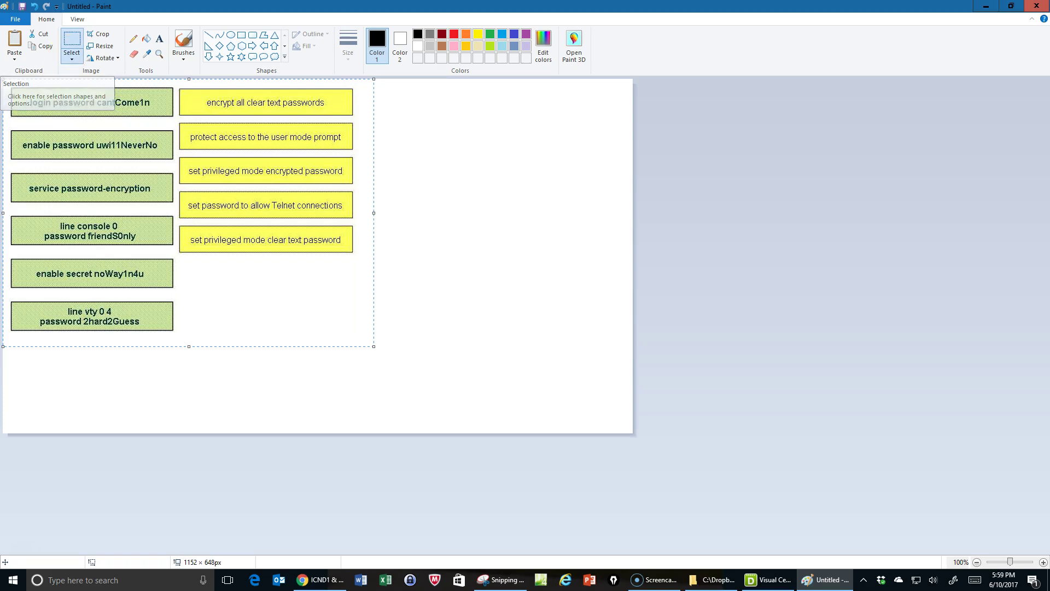
Step: Close Paint without saving the pasted image
left_click(1036, 7)
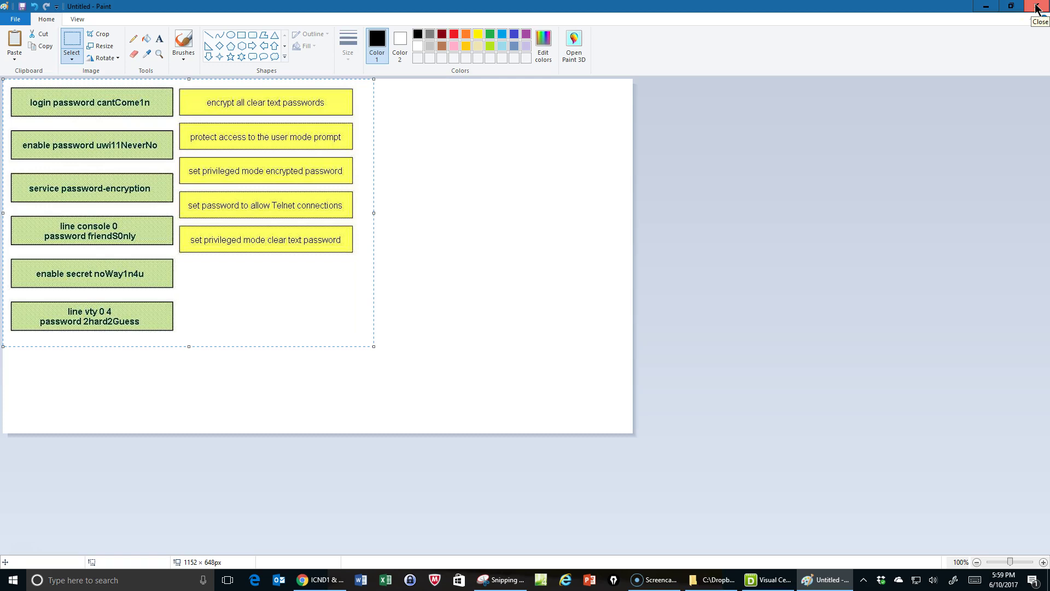
left_click(1036, 7)
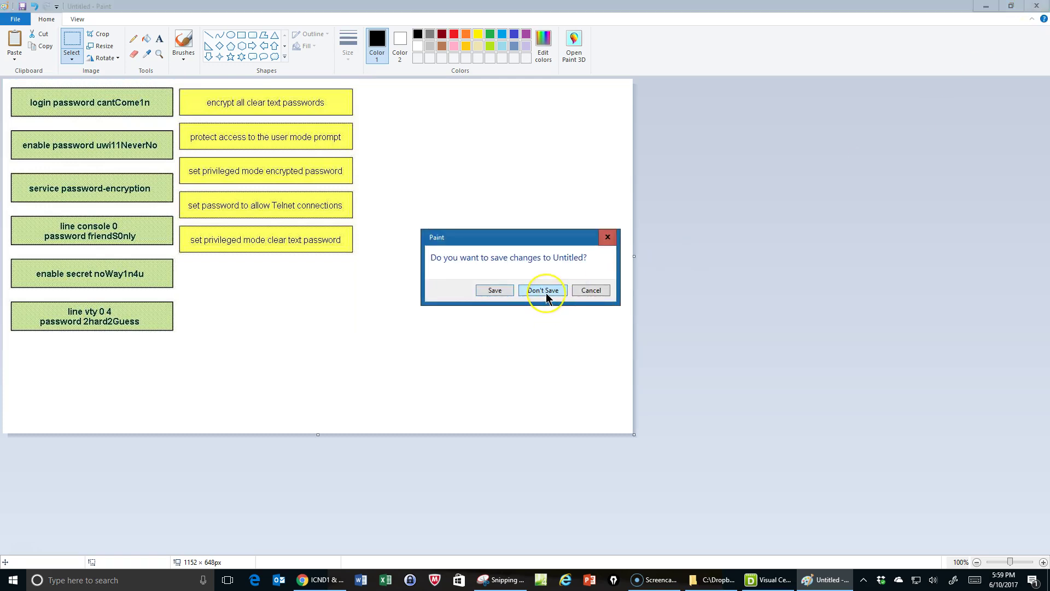
left_click(543, 291)
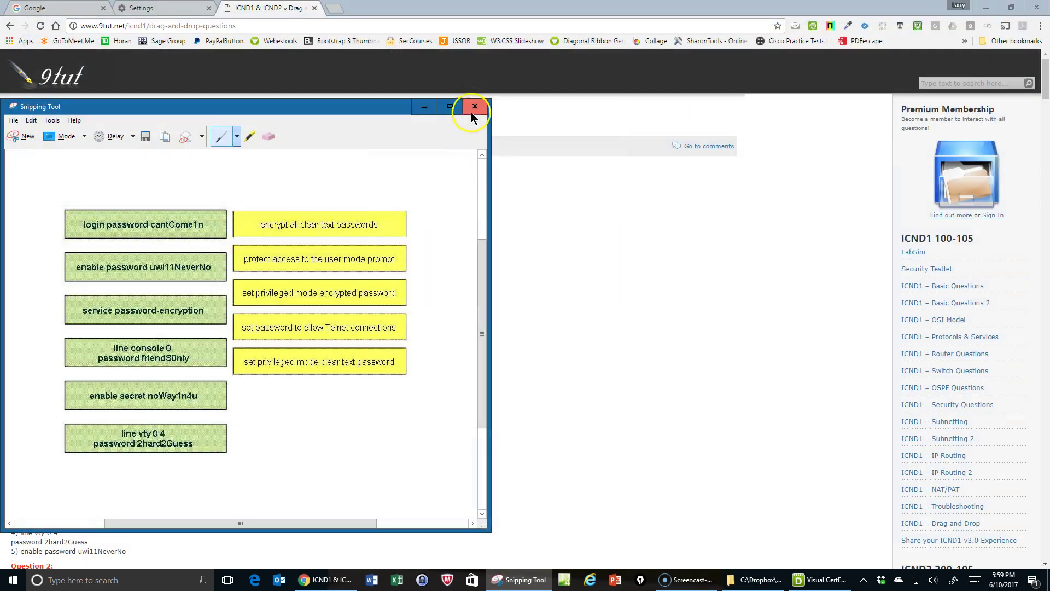
Step: Create a new Standard Exam, Exam1, in Visual CertExam Designer
left_click(425, 108)
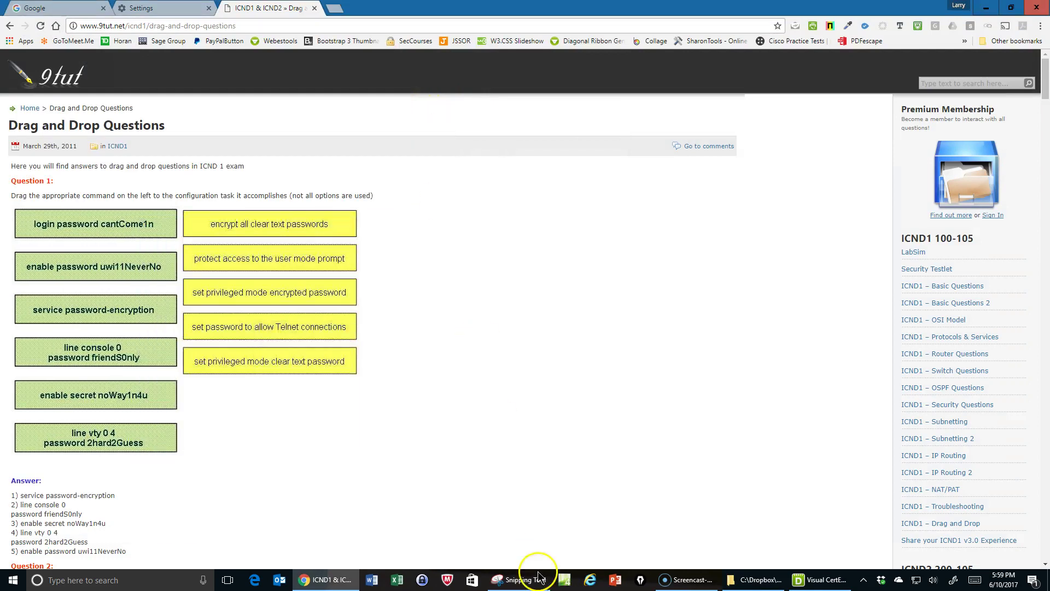
left_click(818, 580)
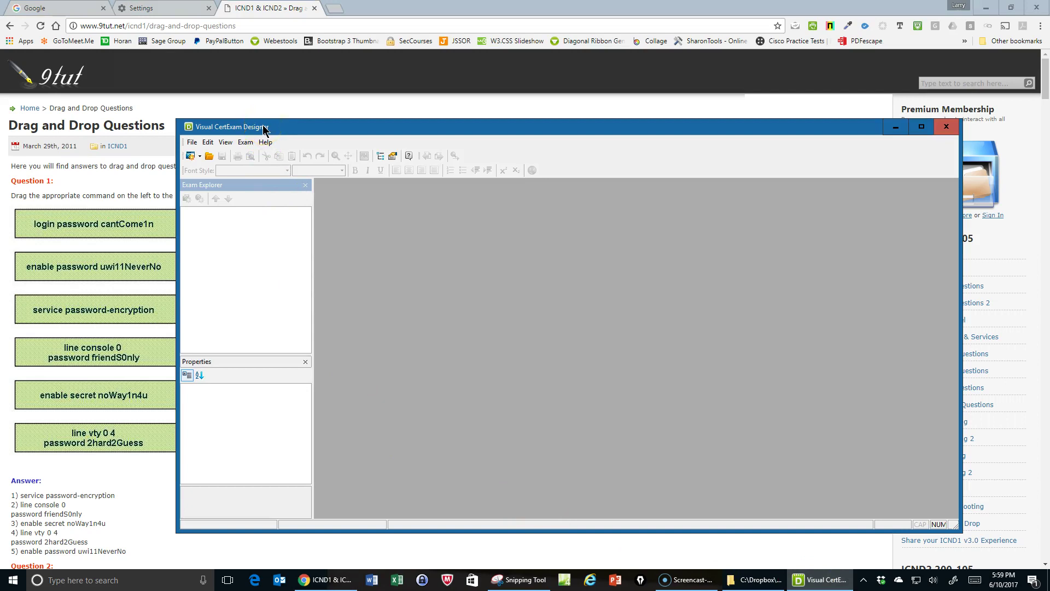
left_click(192, 144)
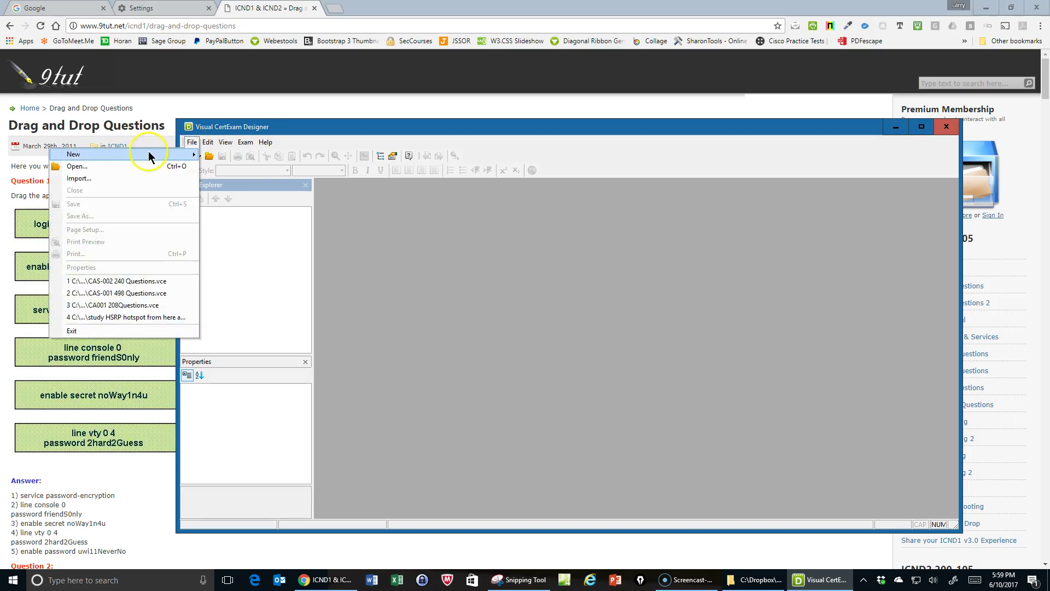
left_click(211, 145)
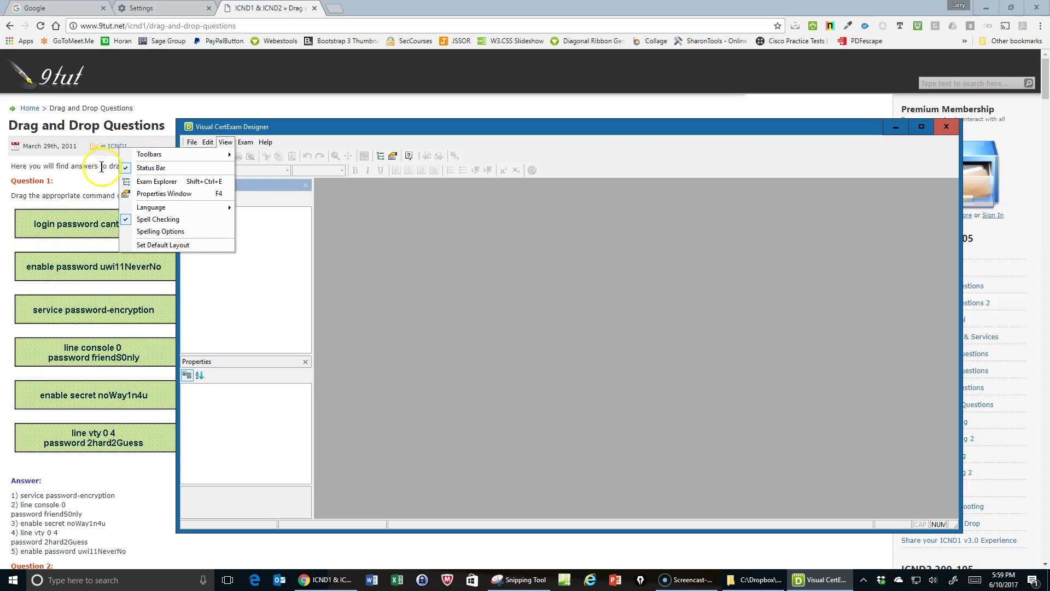
left_click(200, 156)
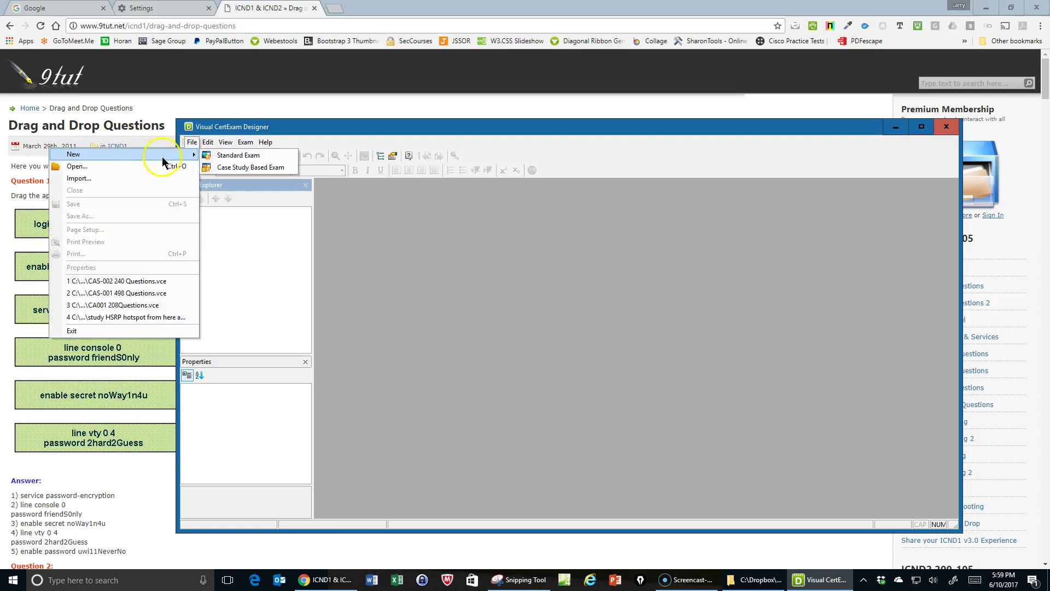
left_click(219, 159)
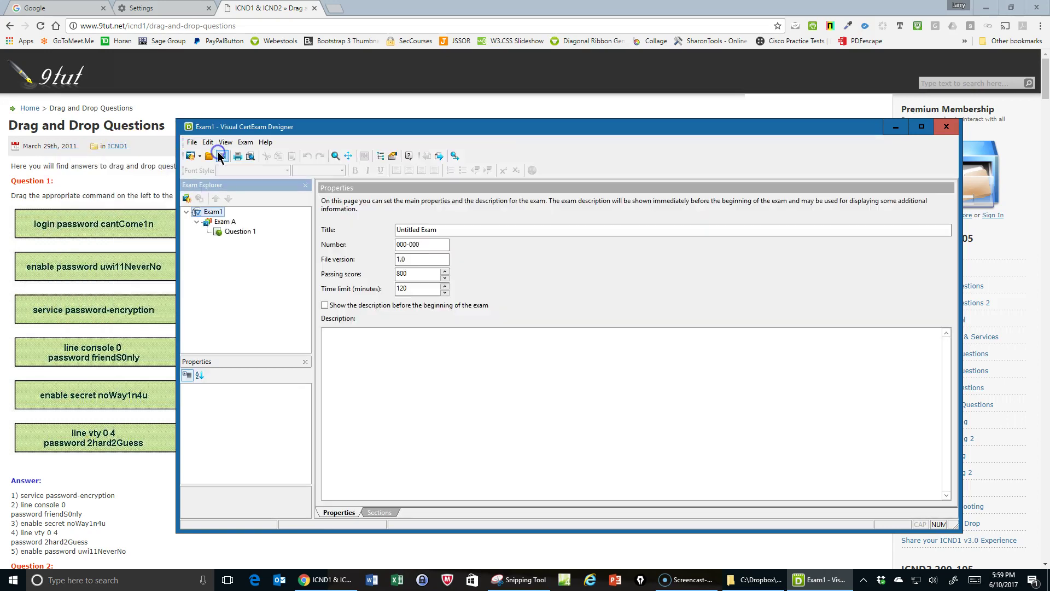
Step: Delete the default Question 1 from Exam A
left_click(239, 233)
right_click(239, 234)
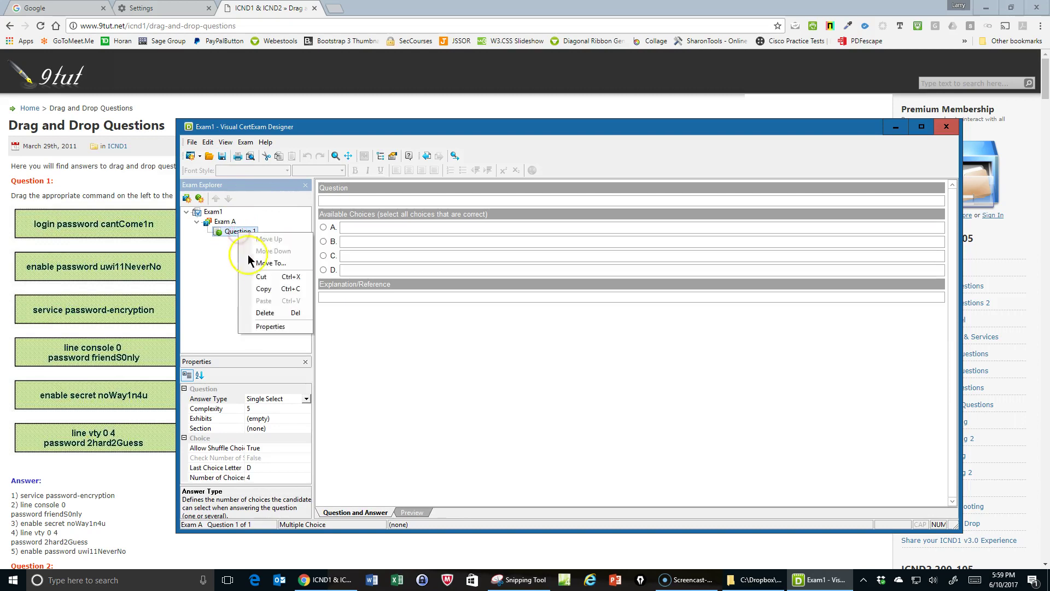
left_click(266, 313)
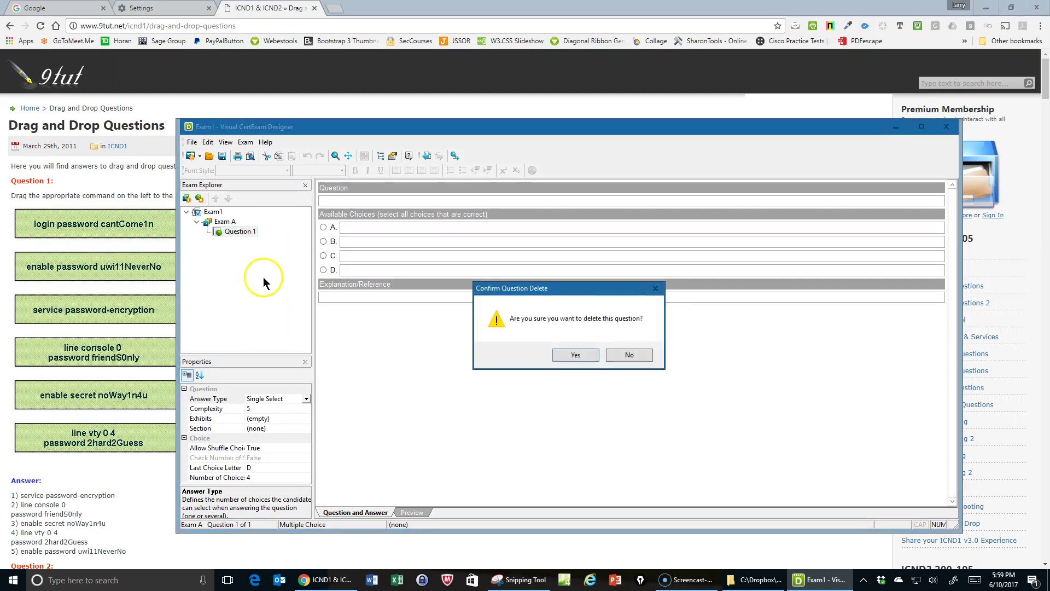
left_click(573, 354)
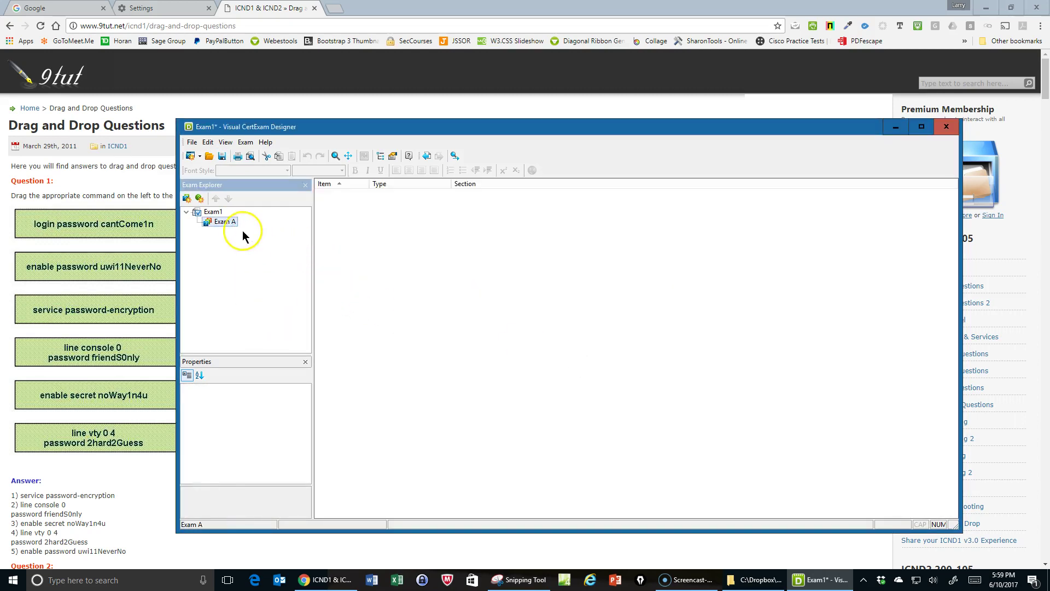
Step: Add a Select and Place (Drag and Drop) question to Exam A
right_click(225, 220)
left_click(257, 229)
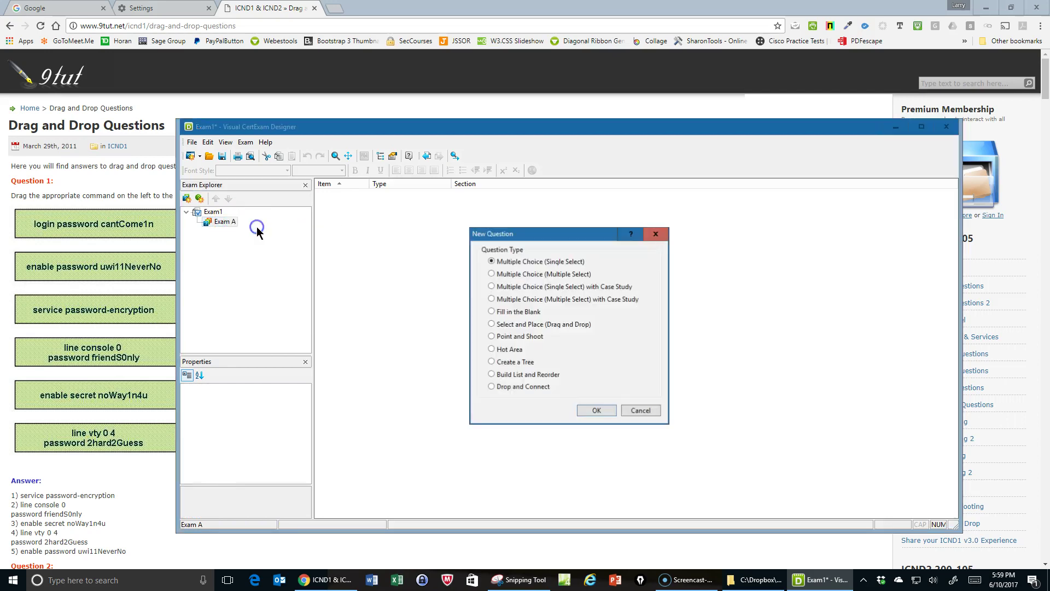
left_click(493, 323)
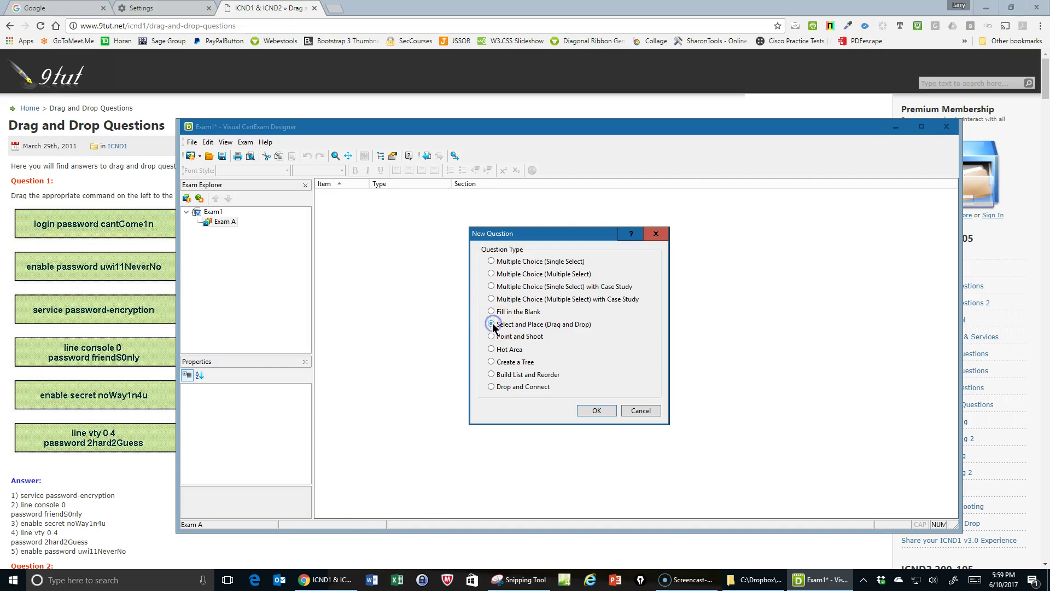
left_click(588, 409)
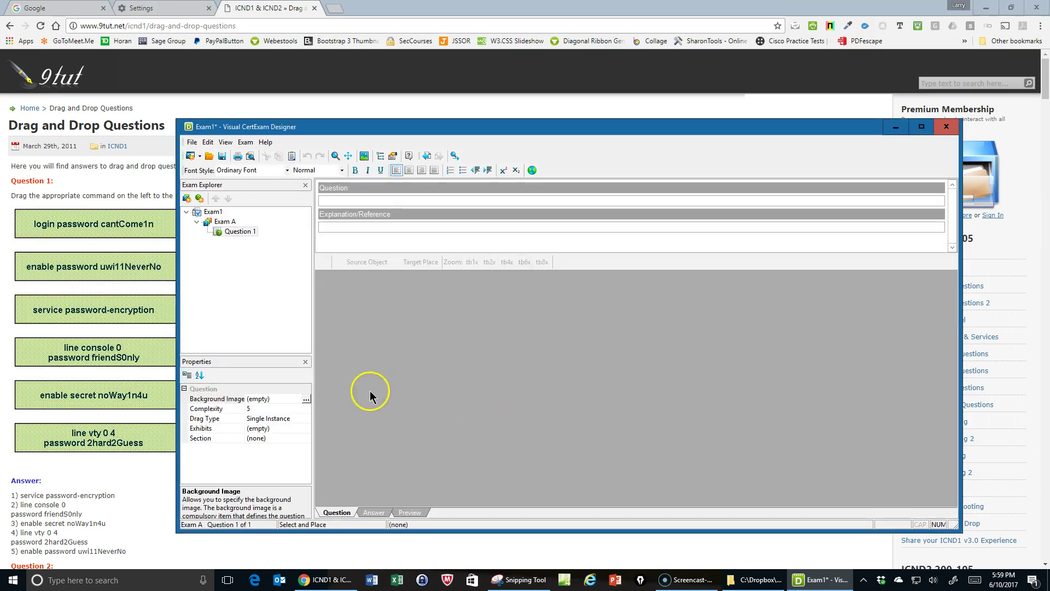
Step: Set the question's Drag Type to Multiple Instance and confirm the change
left_click(281, 418)
left_click(306, 419)
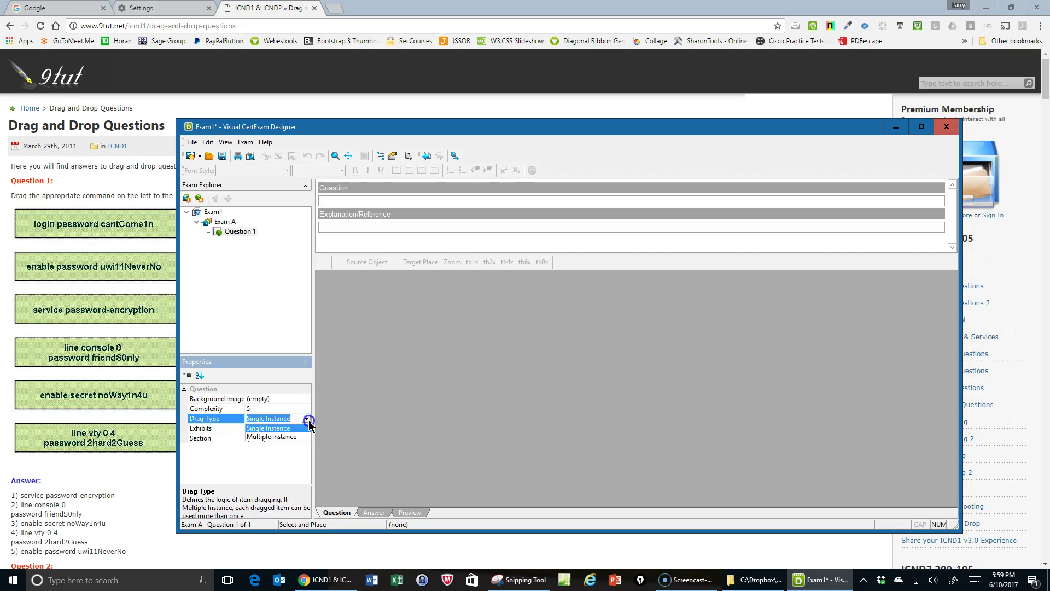
left_click(297, 436)
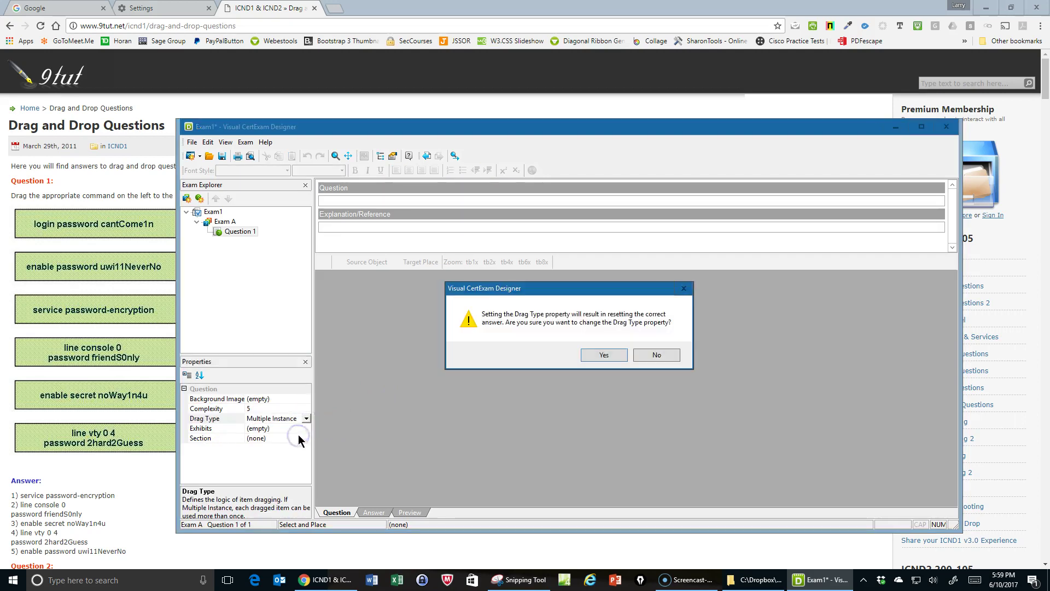
left_click(604, 355)
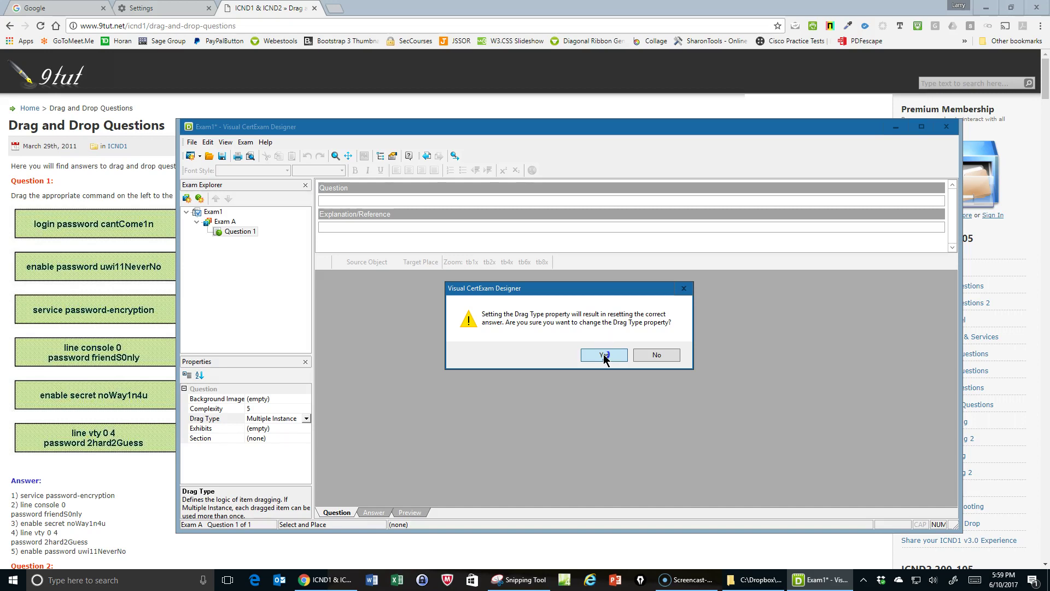
left_click(603, 355)
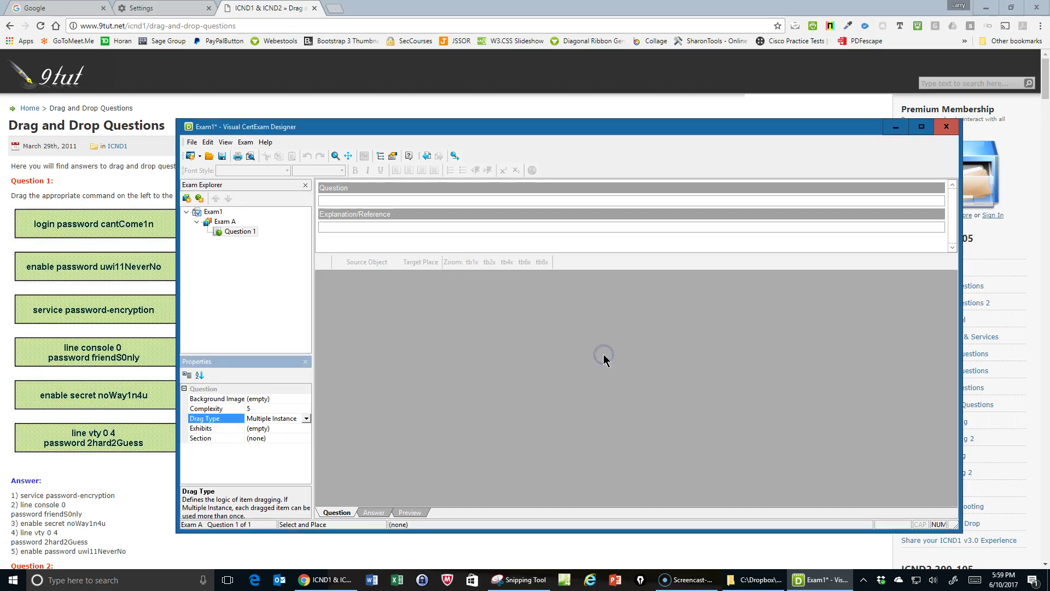
Step: Set Question 1's background image to PasswordDND.jpg from the C:\CCNA folder
left_click(263, 399)
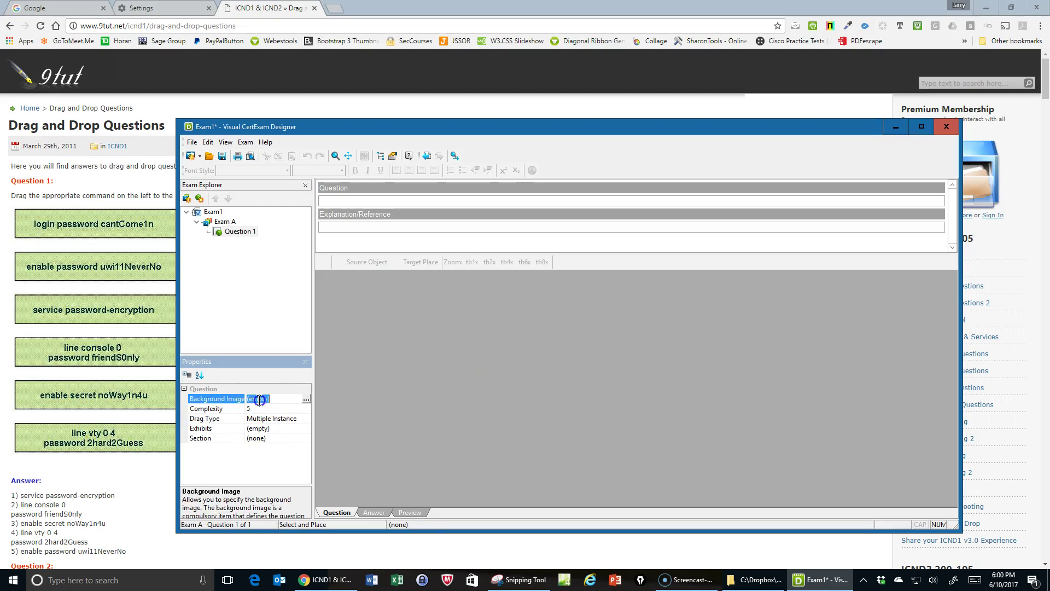
left_click(306, 399)
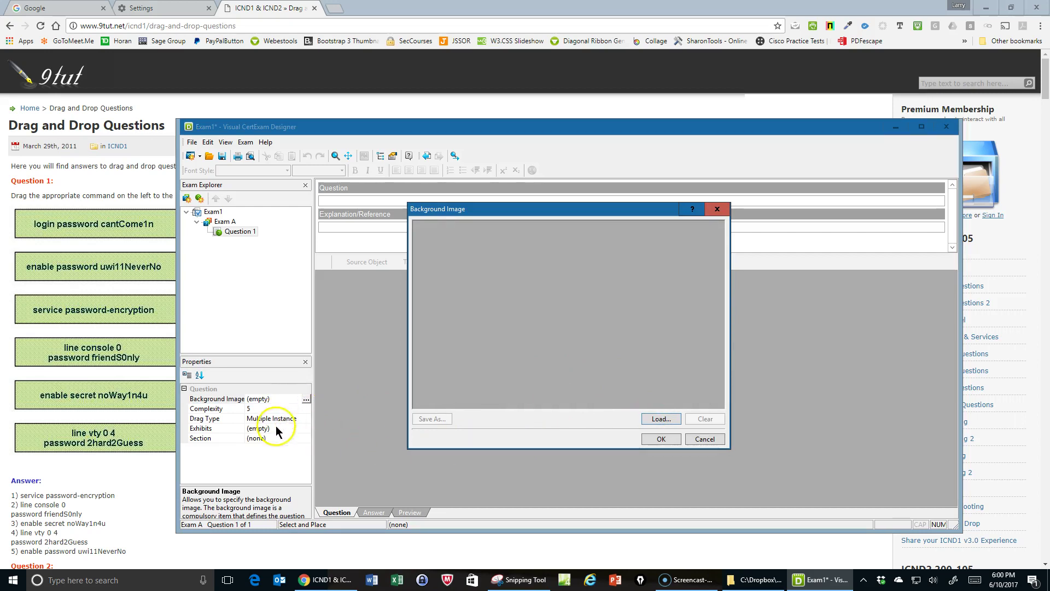
left_click(659, 418)
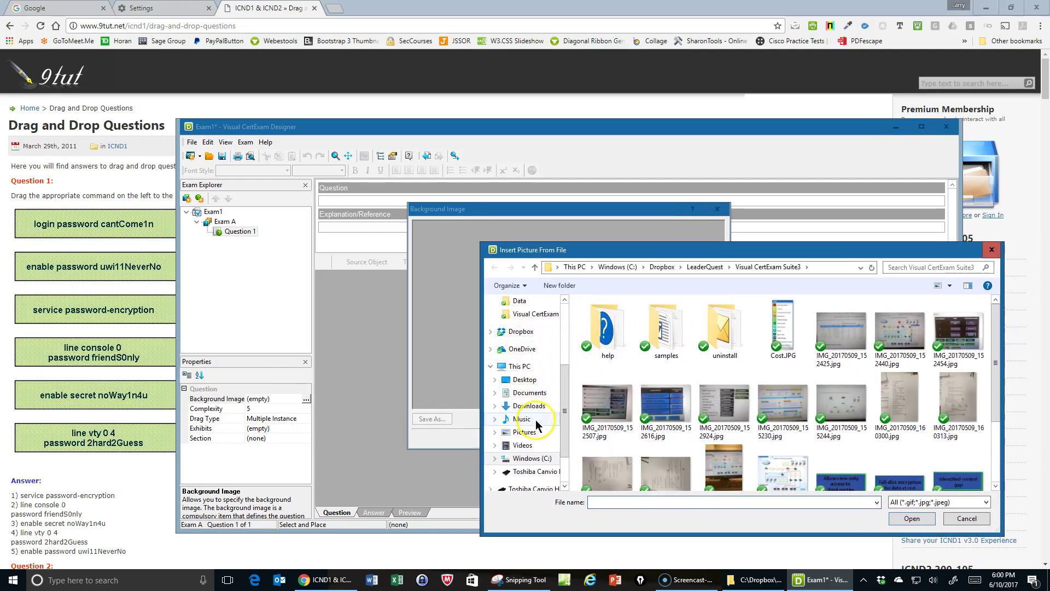
left_click(530, 458)
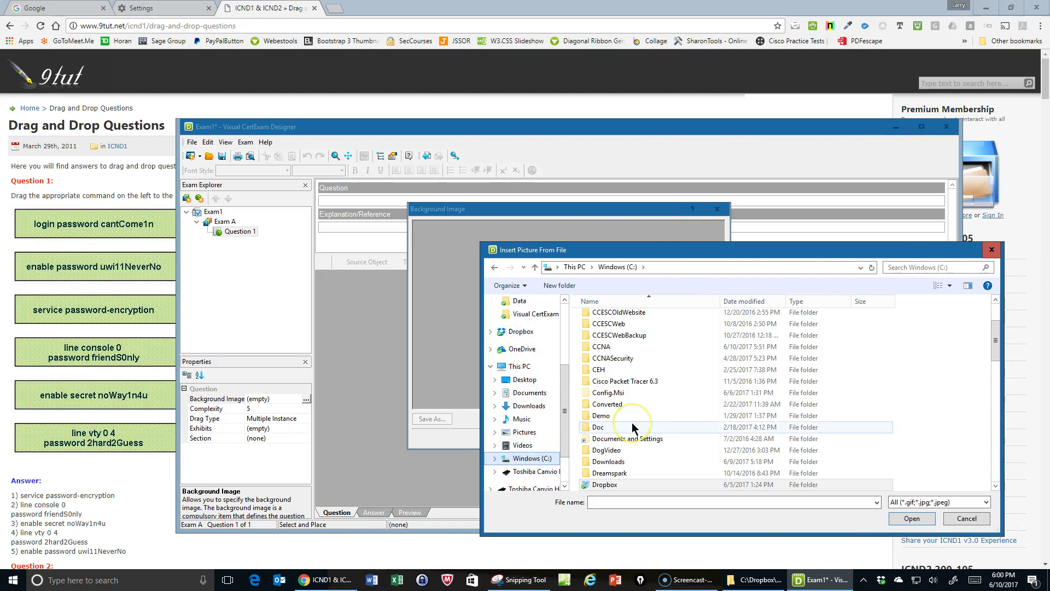
scroll(632, 422, "down", 2)
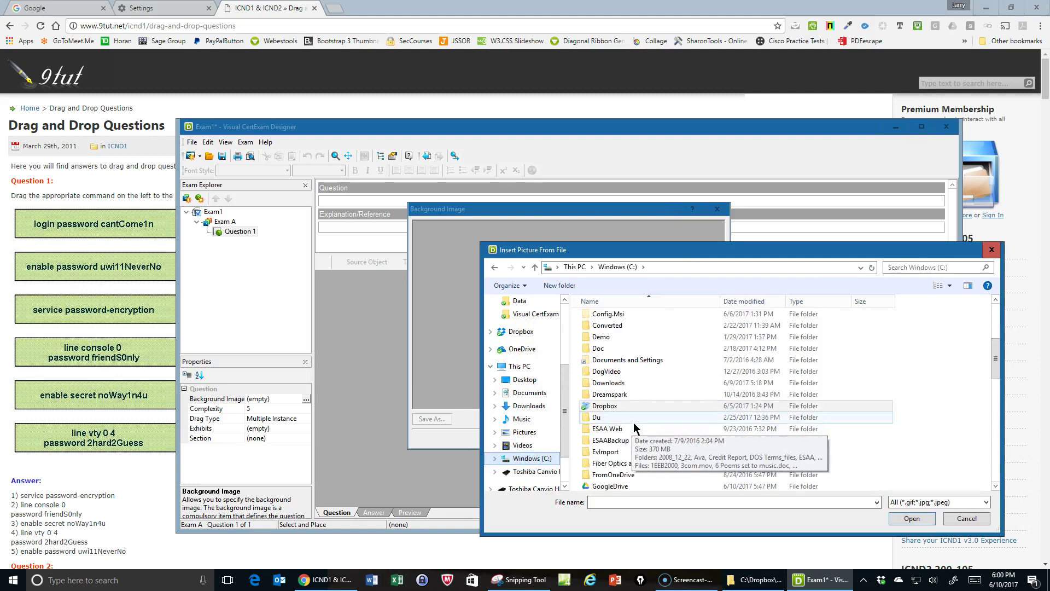
scroll(633, 422, "up", 1)
scroll(634, 362, "up", 1)
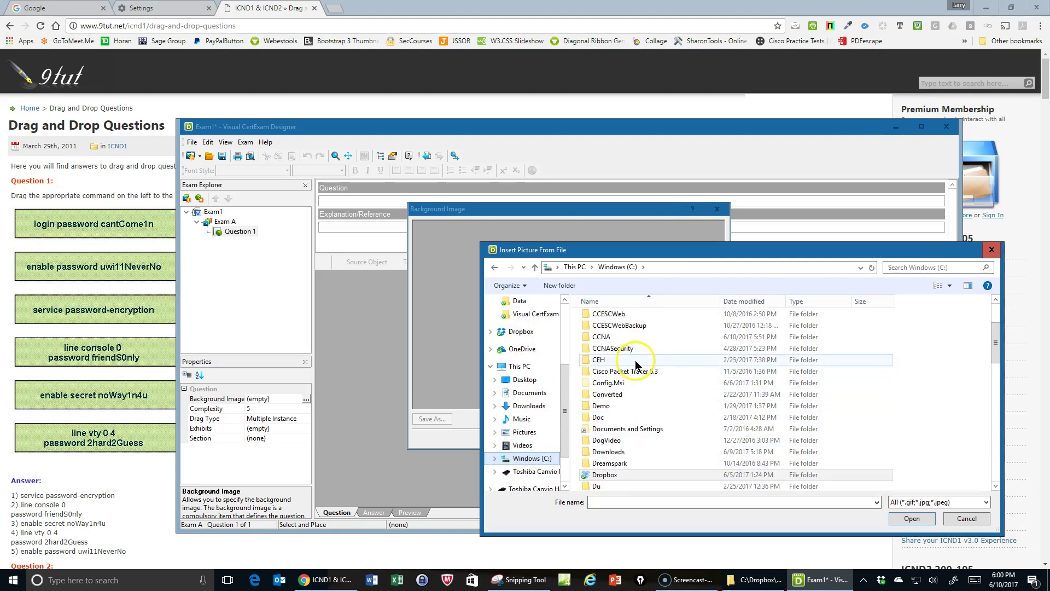
double_click(608, 337)
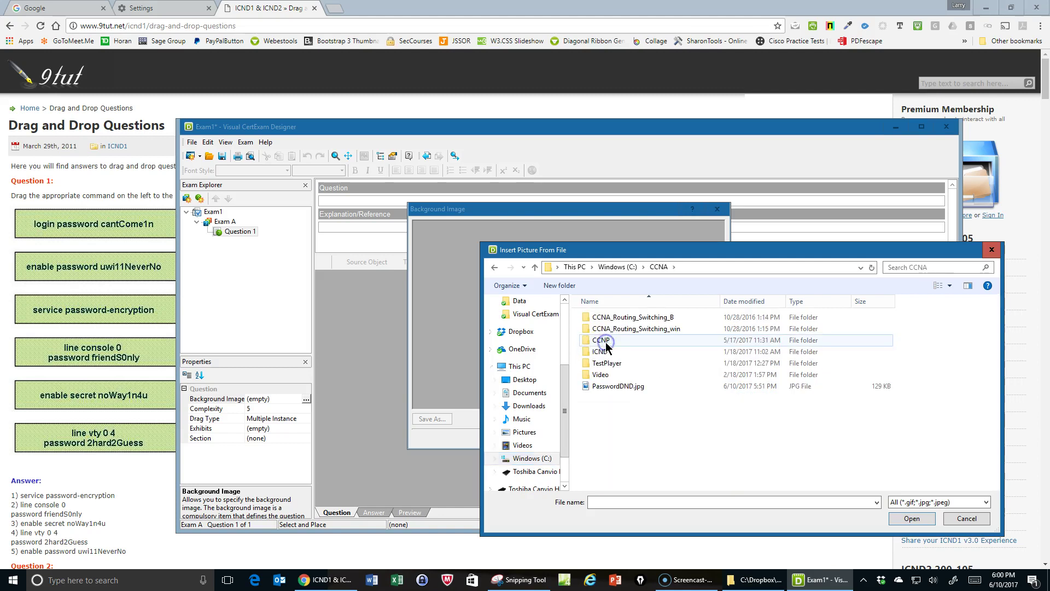
left_click(609, 385)
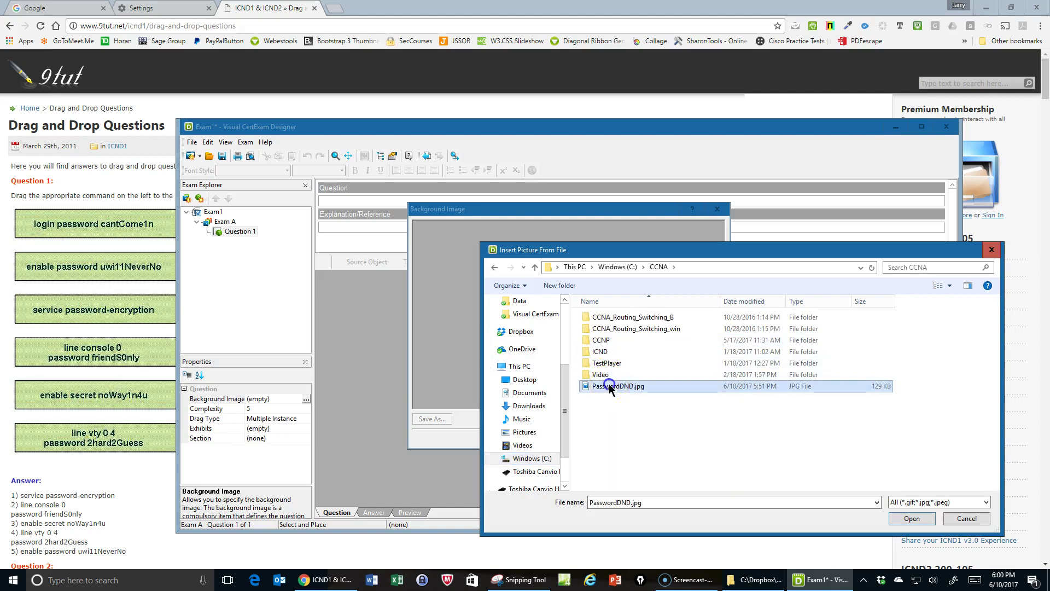
left_click(912, 520)
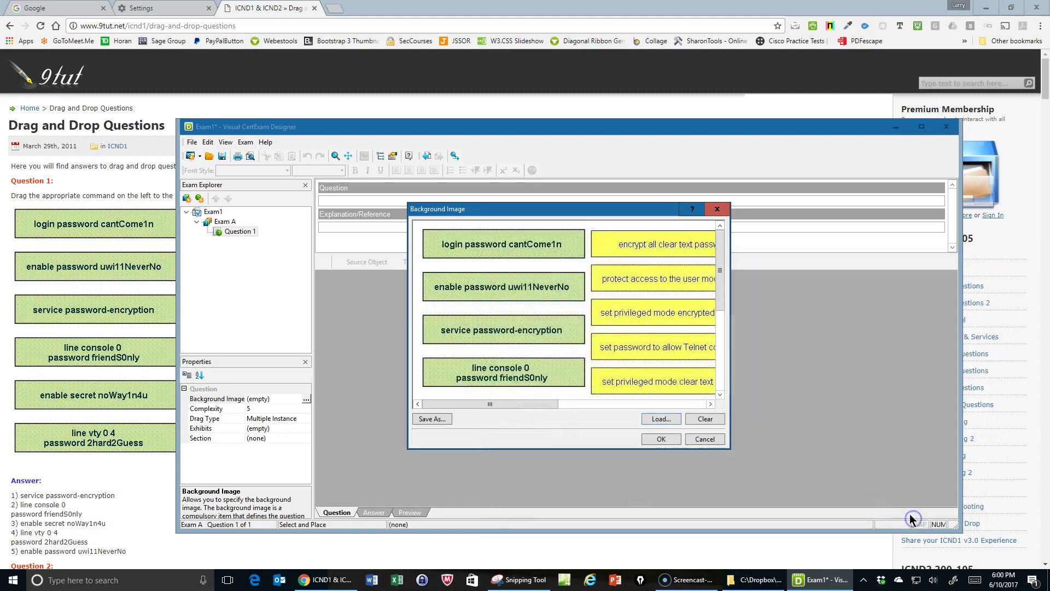
left_click(662, 437)
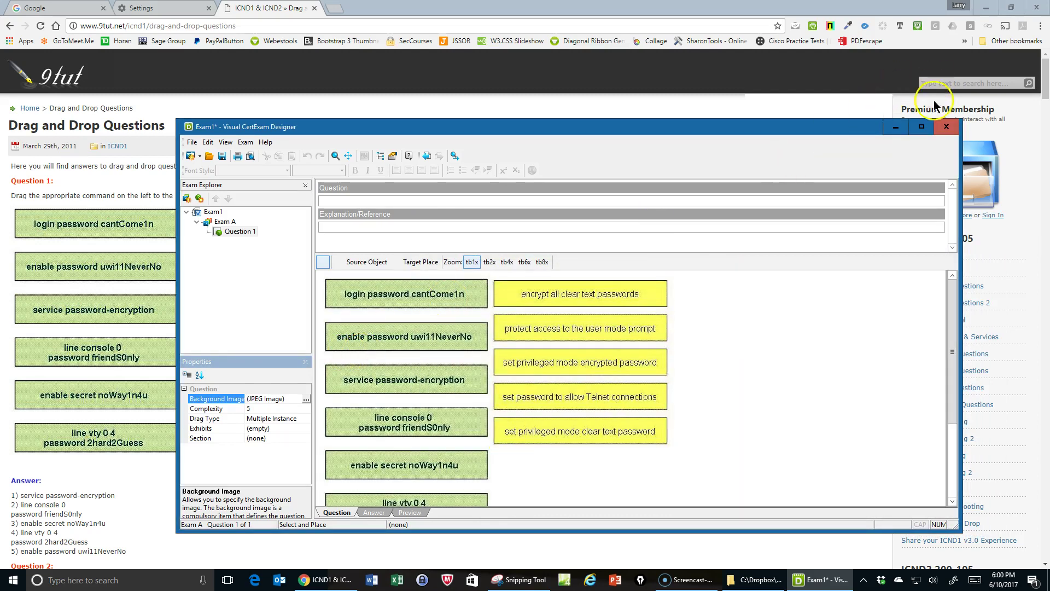
Step: Maximize the Designer and mark the login password command box as a source object
left_click(920, 128)
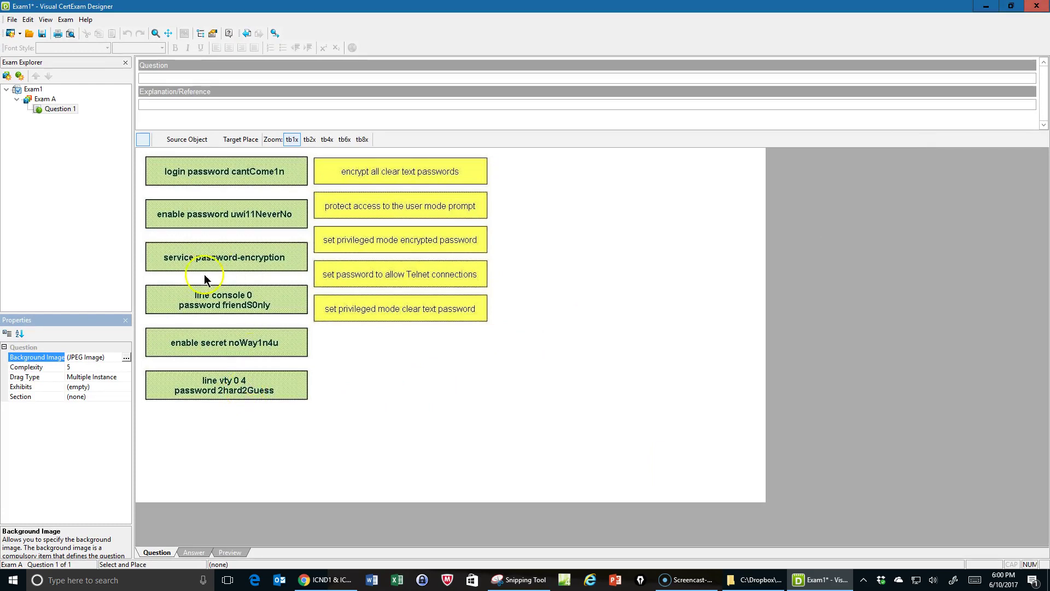
left_click(190, 167)
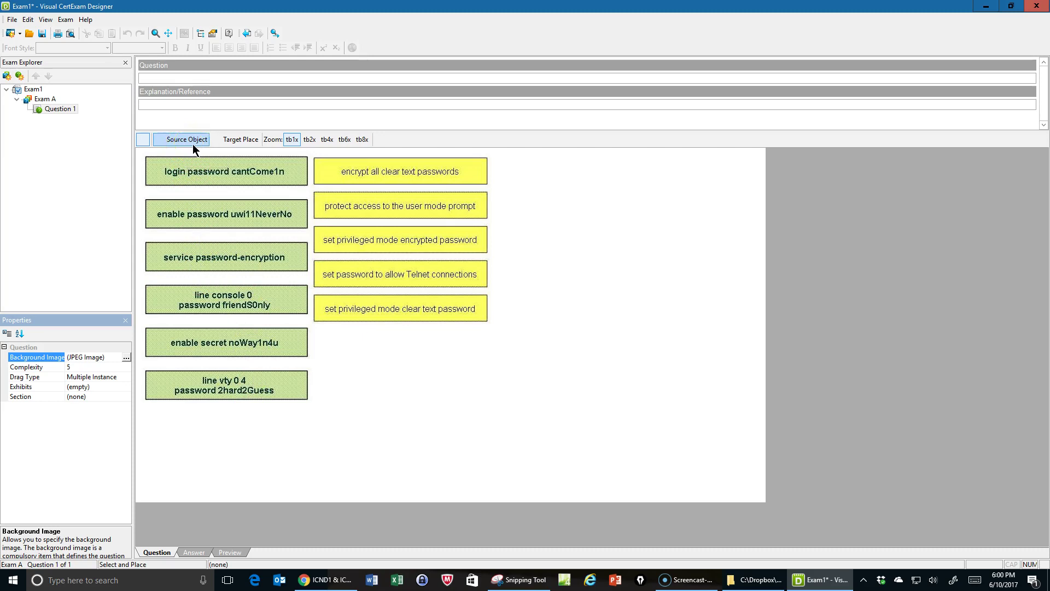
left_click(232, 145)
left_click(190, 142)
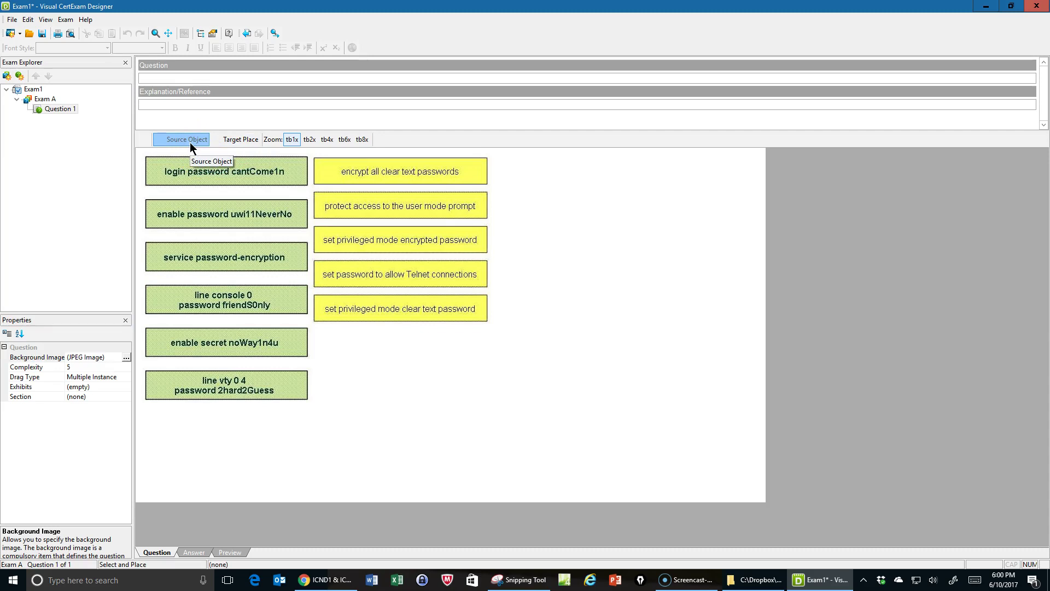
left_click(149, 164)
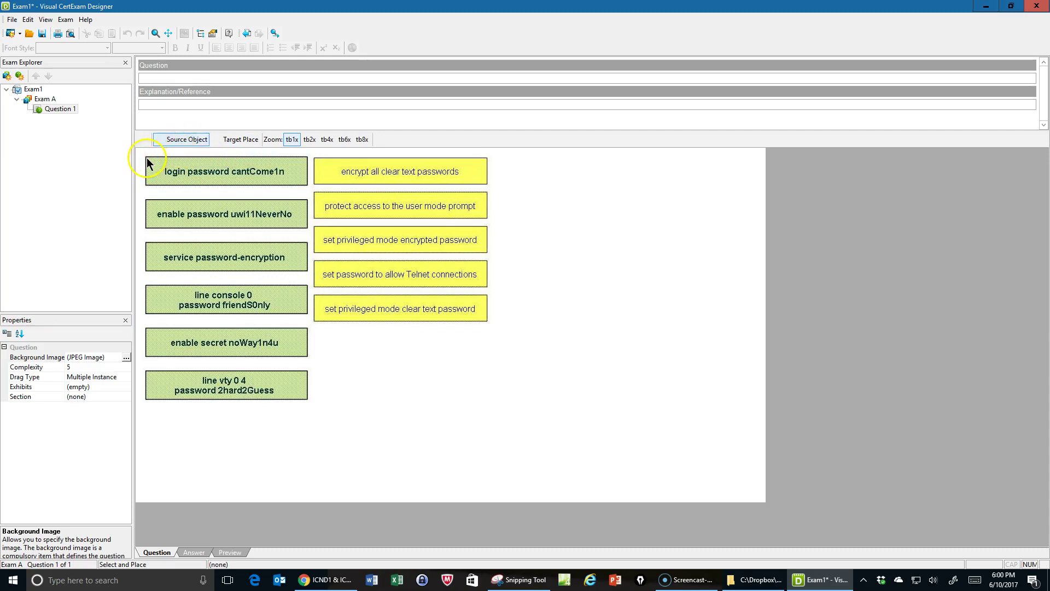
left_click_drag(146, 158, 149, 186)
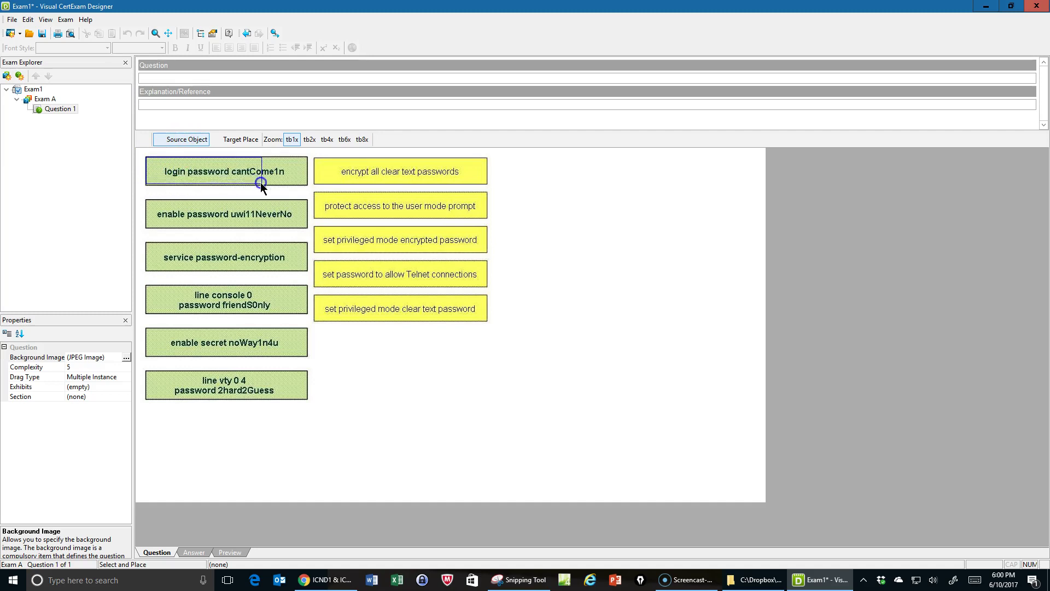
left_click_drag(261, 182, 305, 185)
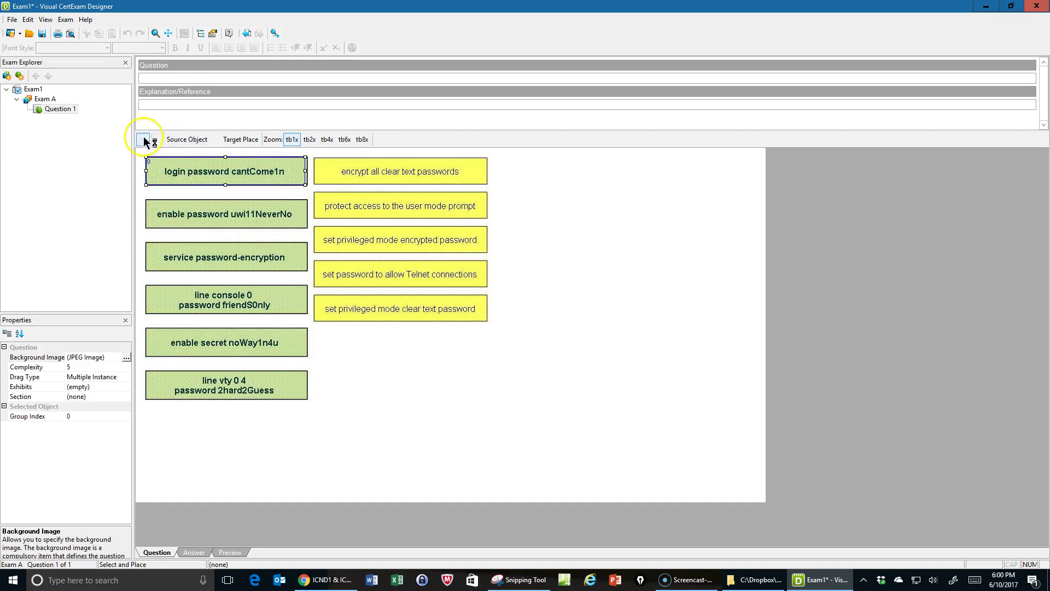
Step: Mark the enable password and service password-encryption boxes as source objects
left_click(179, 140)
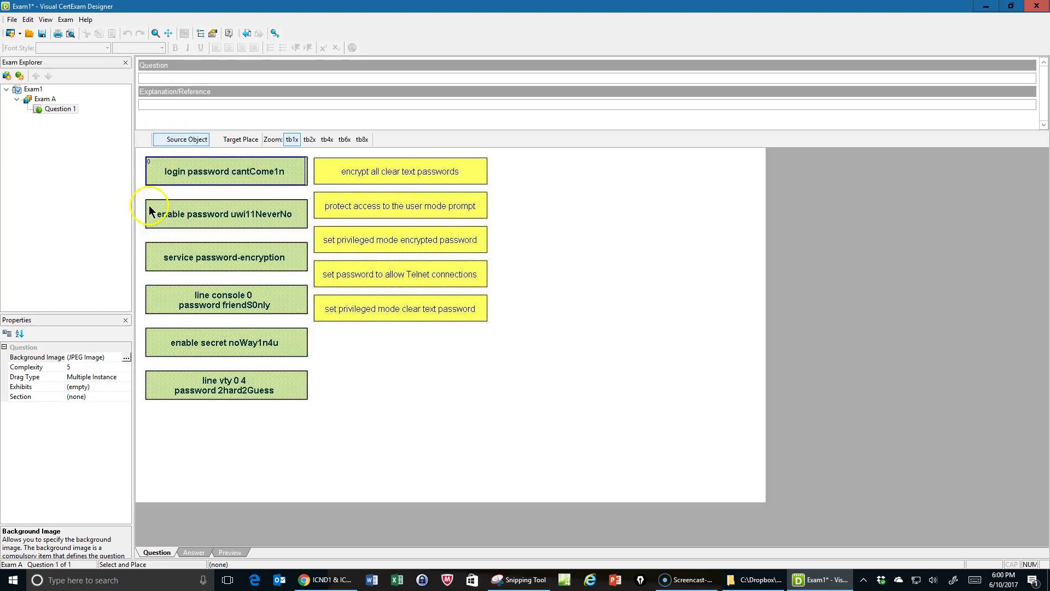
left_click_drag(147, 222, 306, 229)
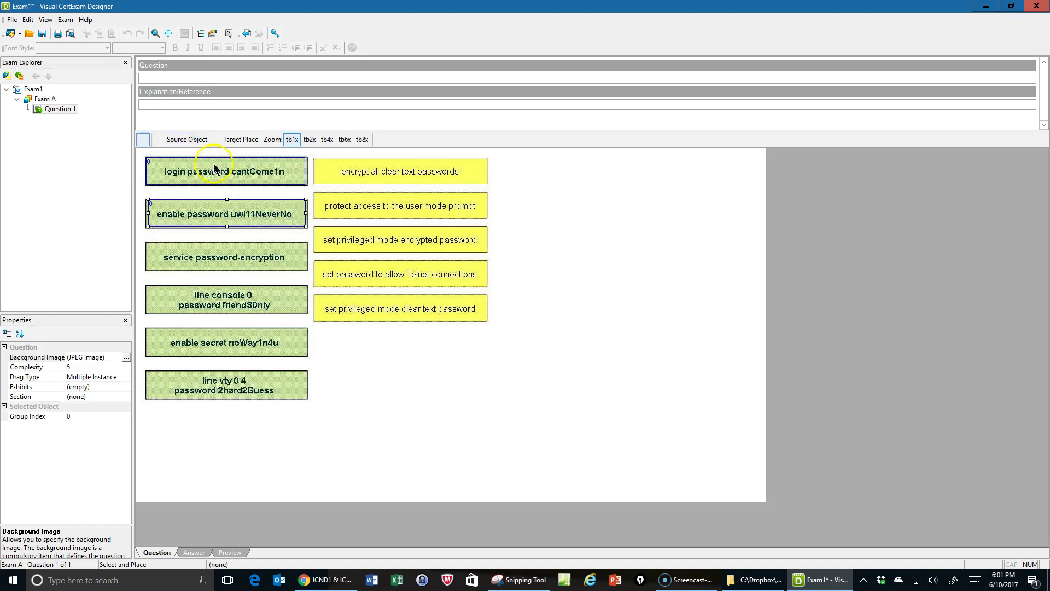
left_click(197, 143)
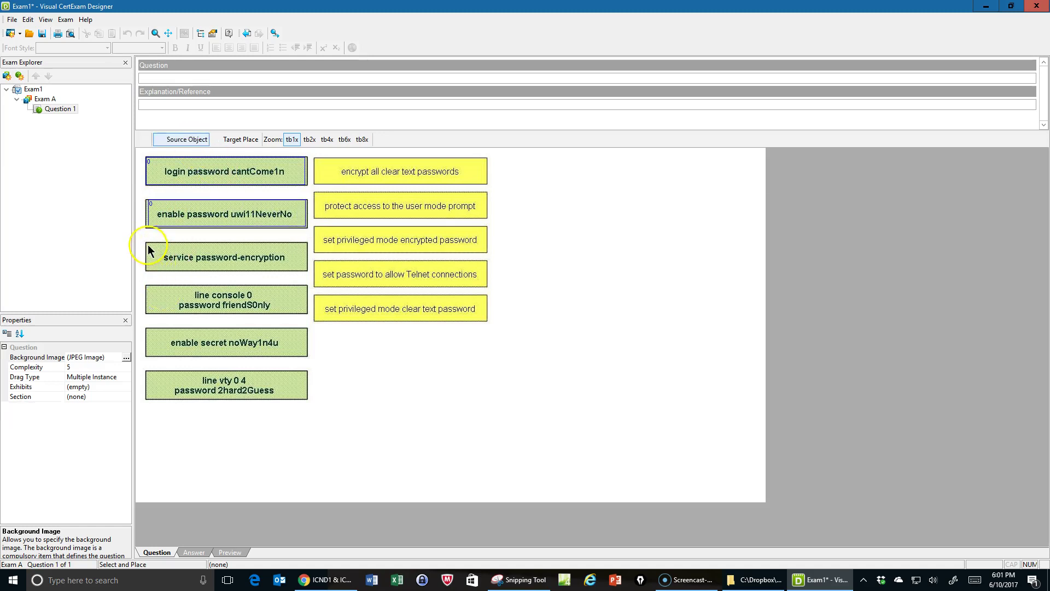
left_click_drag(148, 271, 148, 272)
left_click_drag(218, 264, 301, 273)
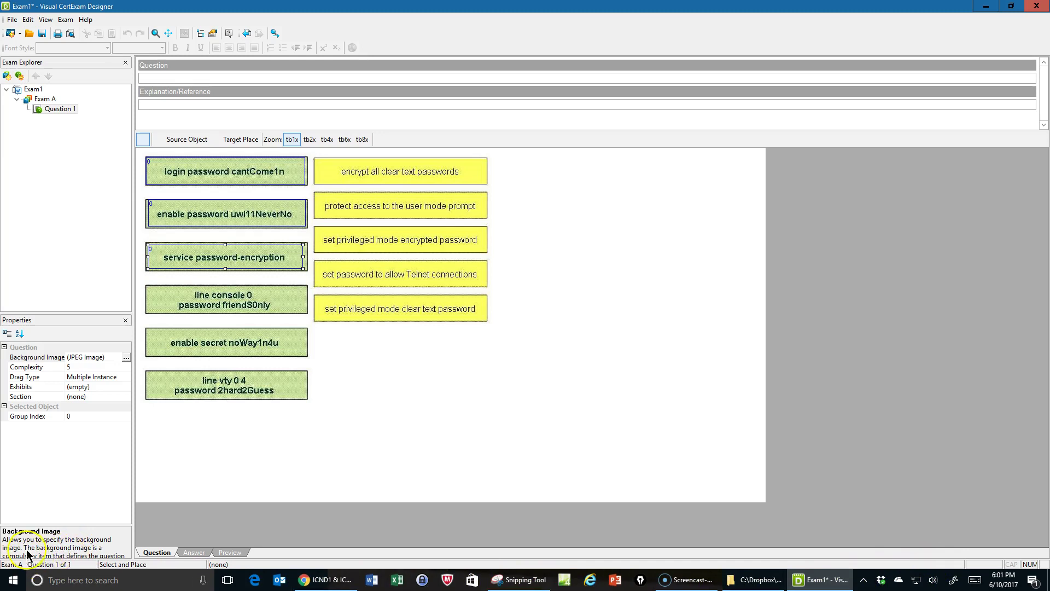
Step: Delete the badly drawn line vty 0 4 source areas and redraw that source object
left_click(239, 139)
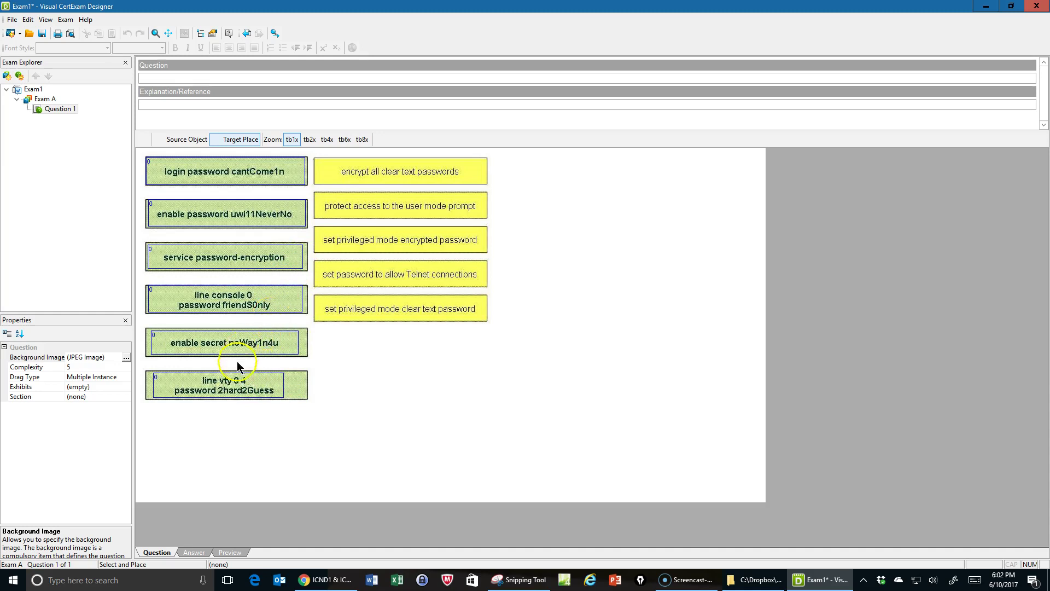
left_click(236, 377)
right_click(258, 381)
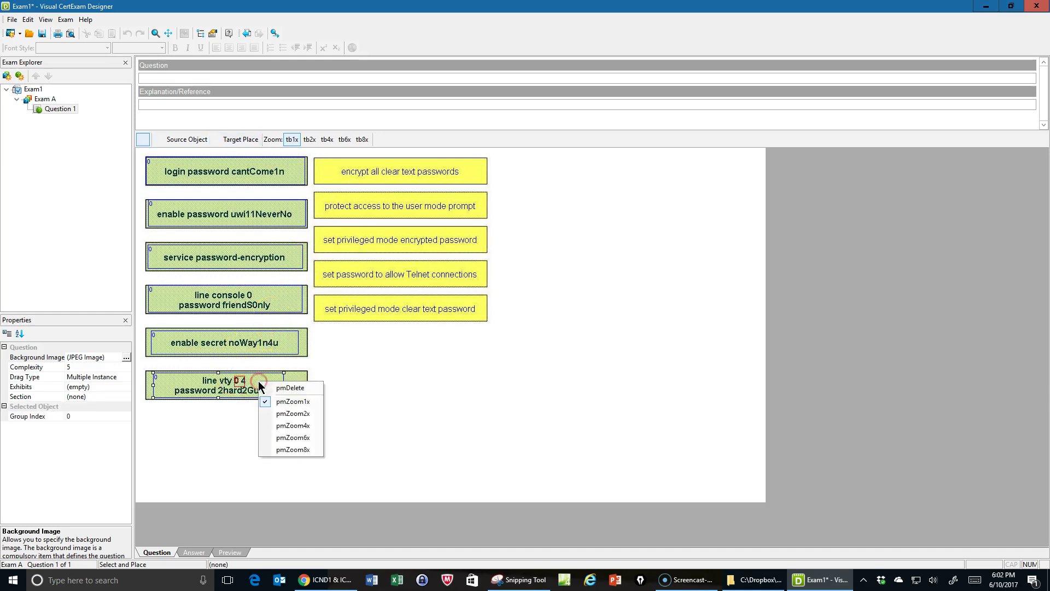
left_click(277, 384)
right_click(243, 380)
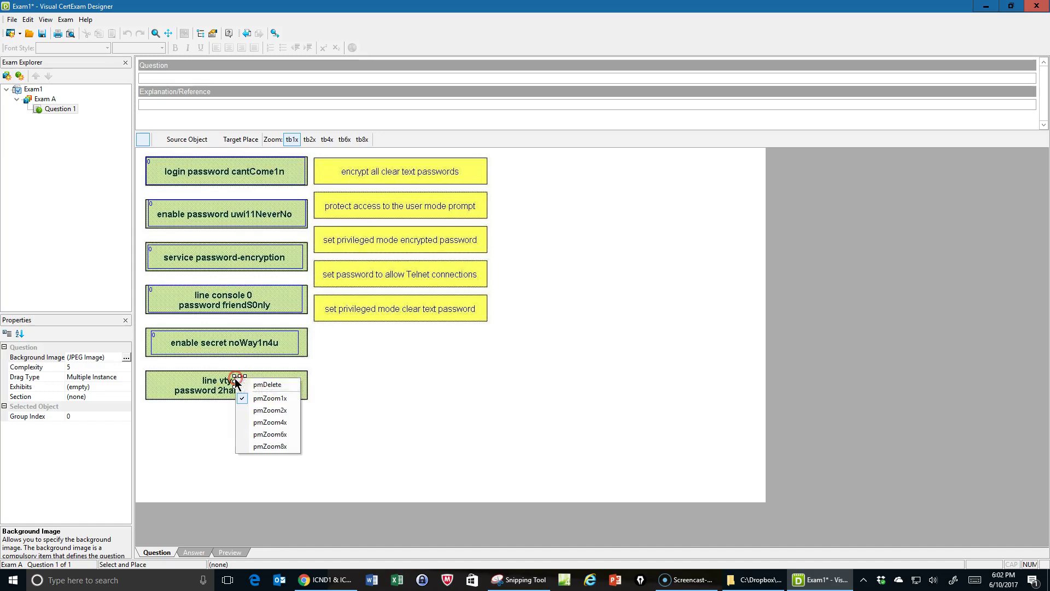
left_click(246, 387)
left_click(188, 140)
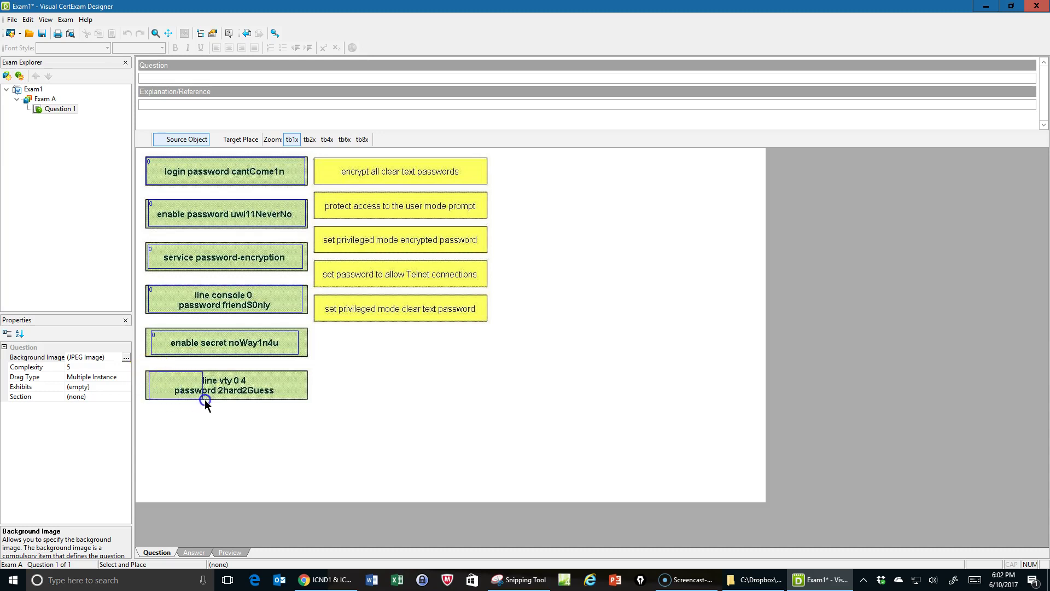
left_click_drag(205, 400, 291, 401)
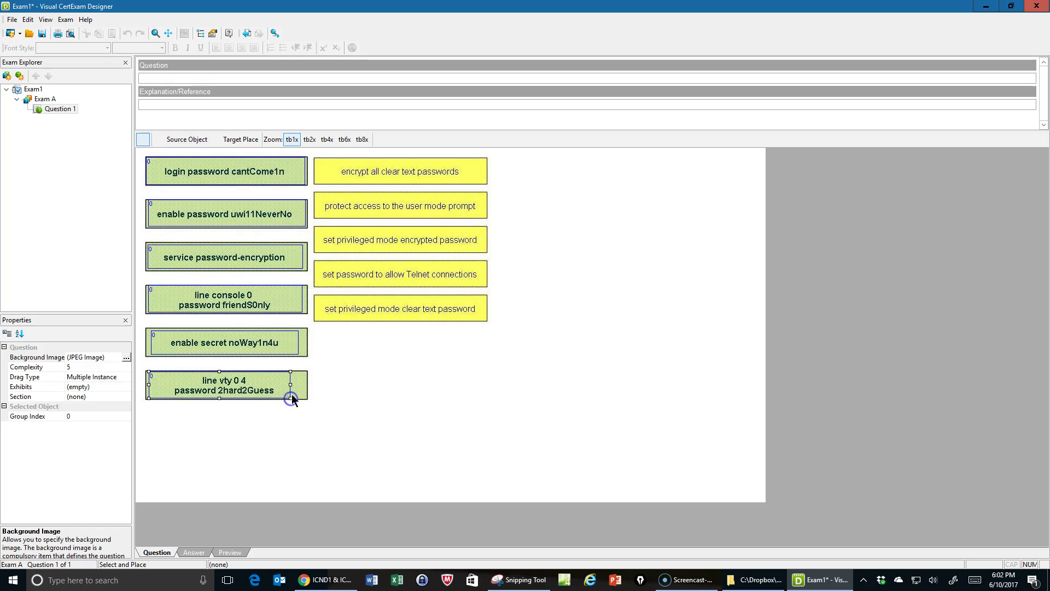
Step: Mark the yellow task boxes, starting with 'encrypt all clear text passwords', as target places
left_click(244, 141)
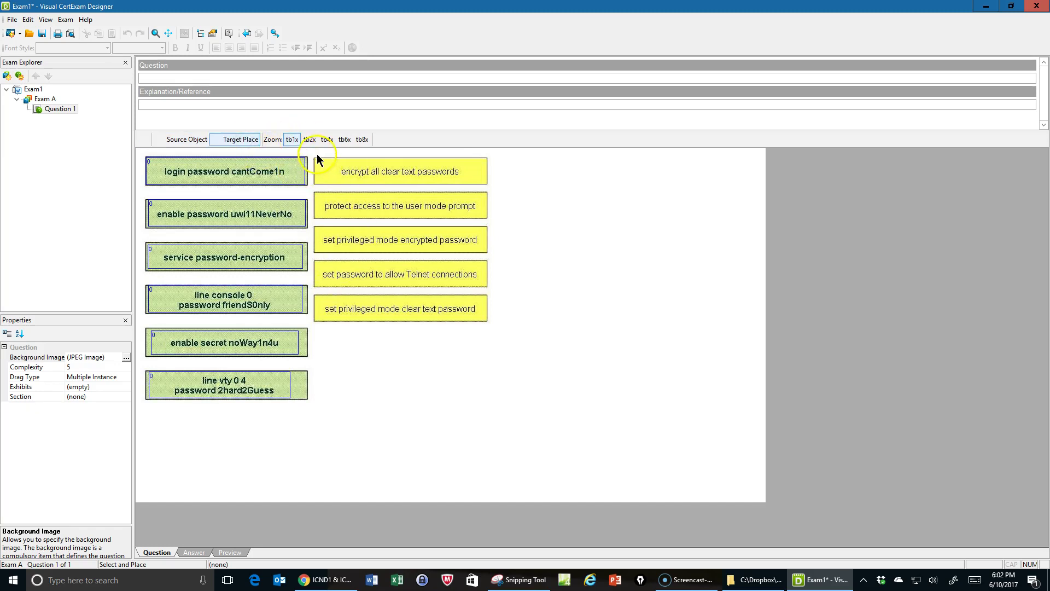
left_click_drag(350, 186, 485, 182)
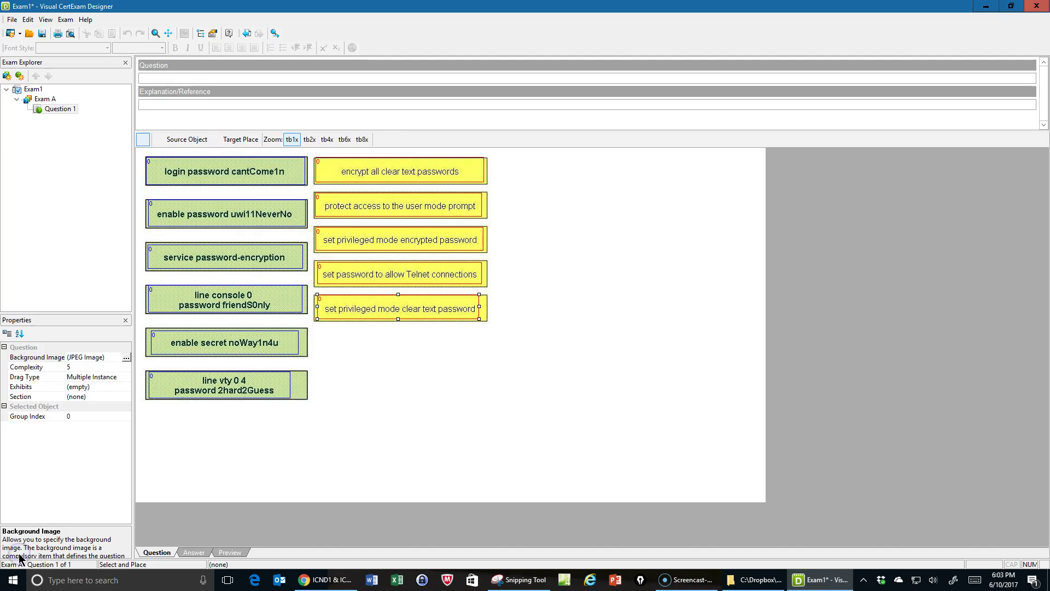
left_click(69, 556)
Step: Match service password-encryption to clear-text encryption and line console 0 to user mode prompt protection
left_click(194, 552)
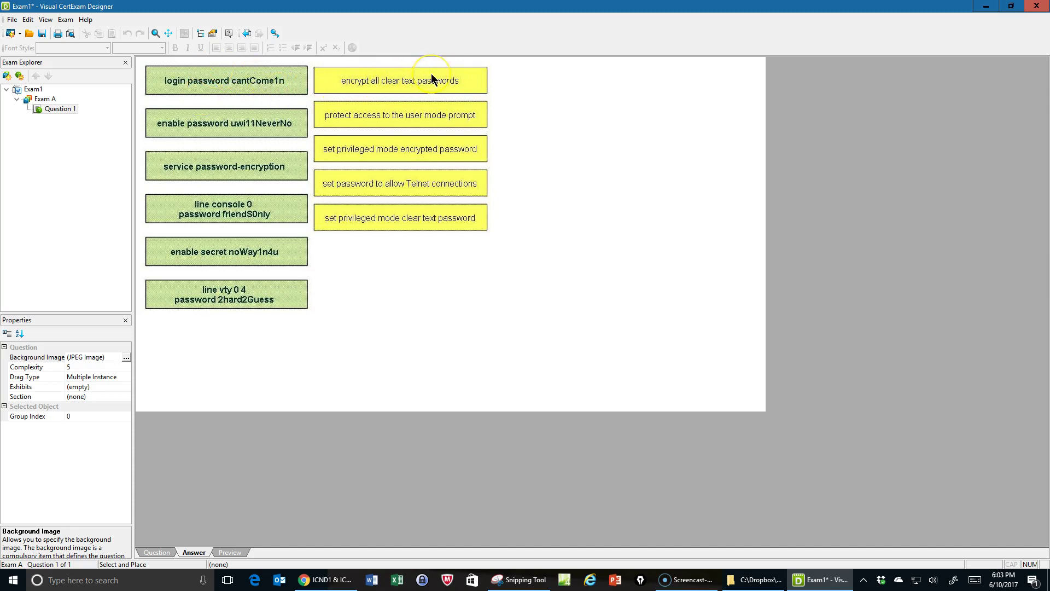
left_click(246, 166)
left_click_drag(283, 156, 343, 84)
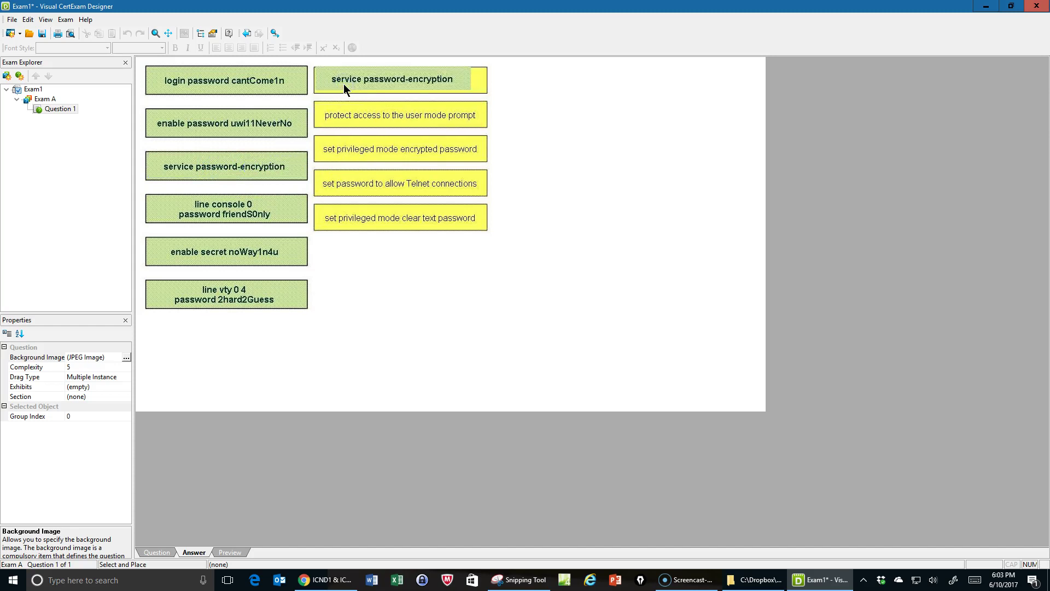
left_click(370, 119)
left_click(202, 213)
left_click_drag(292, 178, 349, 117)
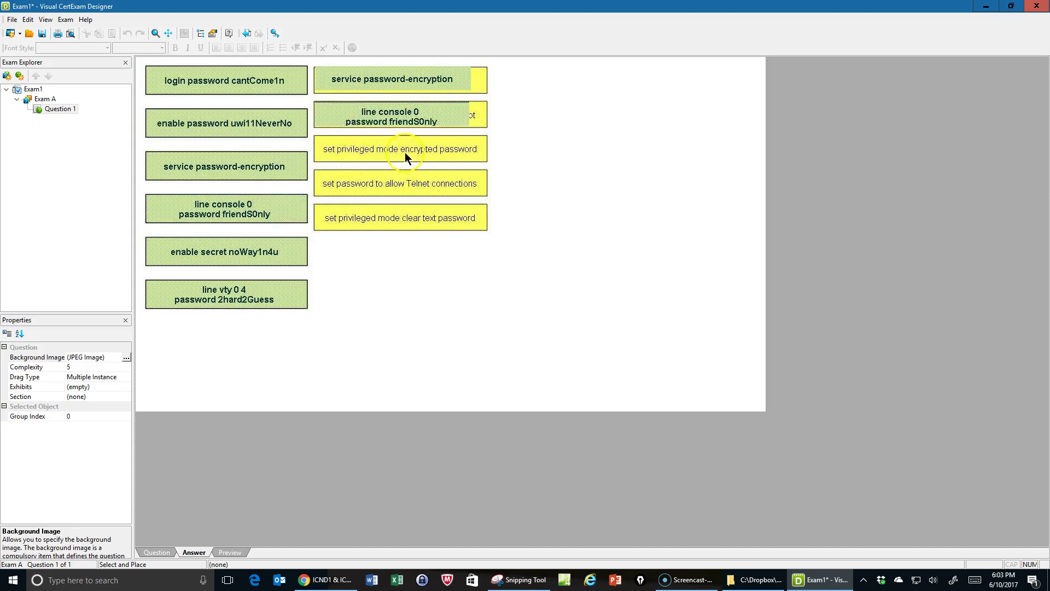
Step: Match enable secret, line vty 0 4 and enable password to their privileged-mode and Telnet descriptions
left_click(218, 124)
left_click_drag(219, 124, 258, 124)
left_click_drag(233, 261, 356, 149)
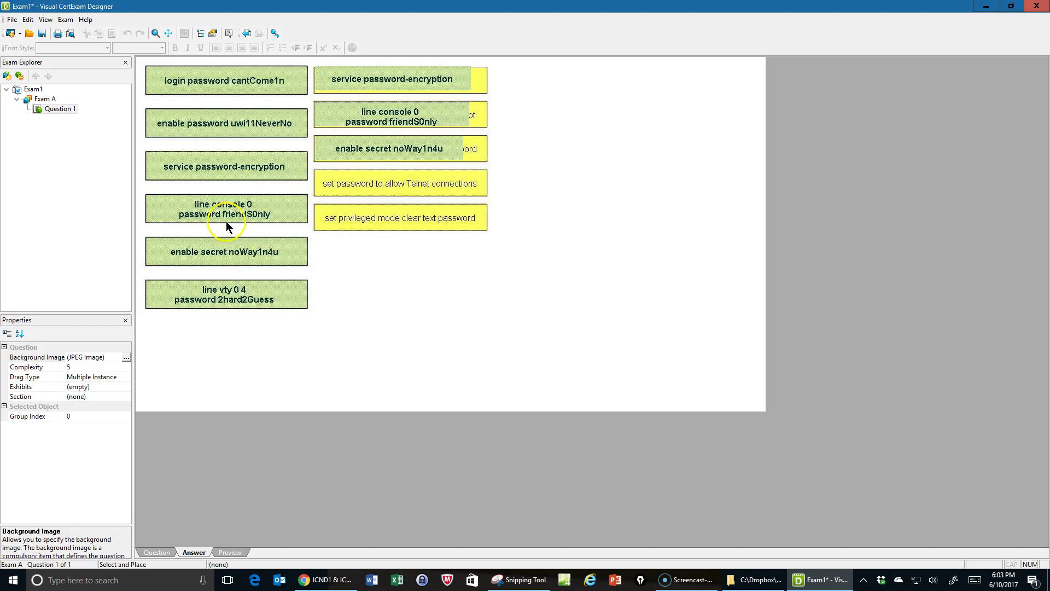
left_click_drag(221, 290, 354, 194)
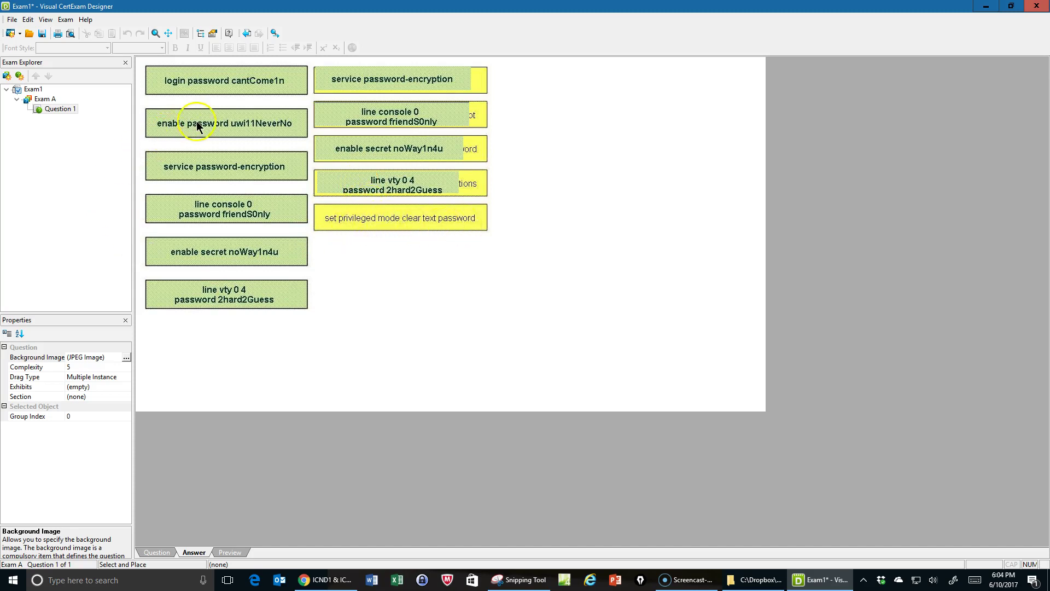
left_click_drag(198, 127, 350, 224)
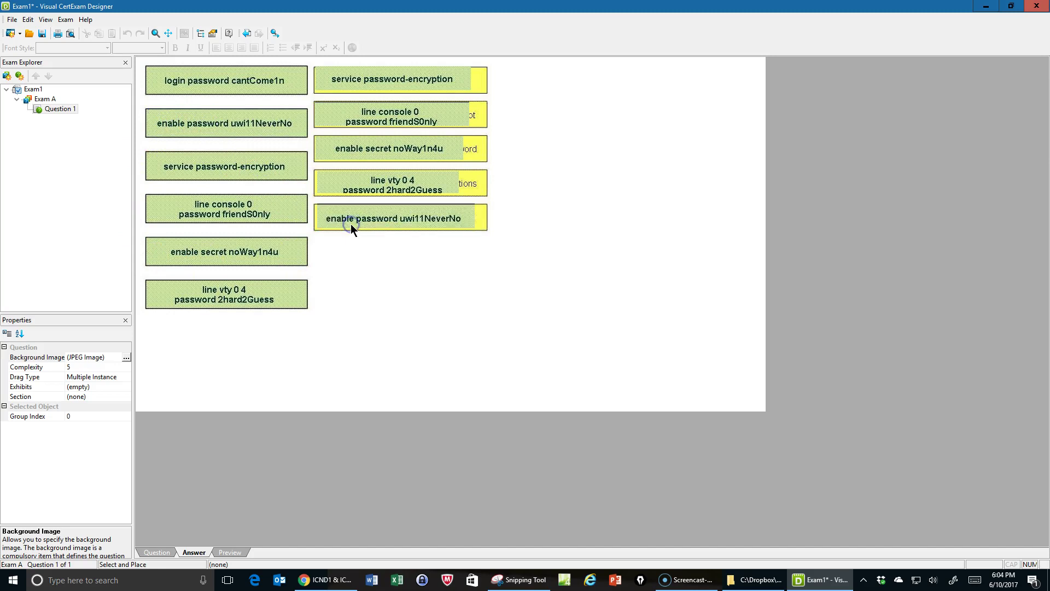
Step: Preview Question 1 by dropping service password-encryption onto 'encrypt all clear text passwords'
left_click(230, 552)
left_click(578, 106)
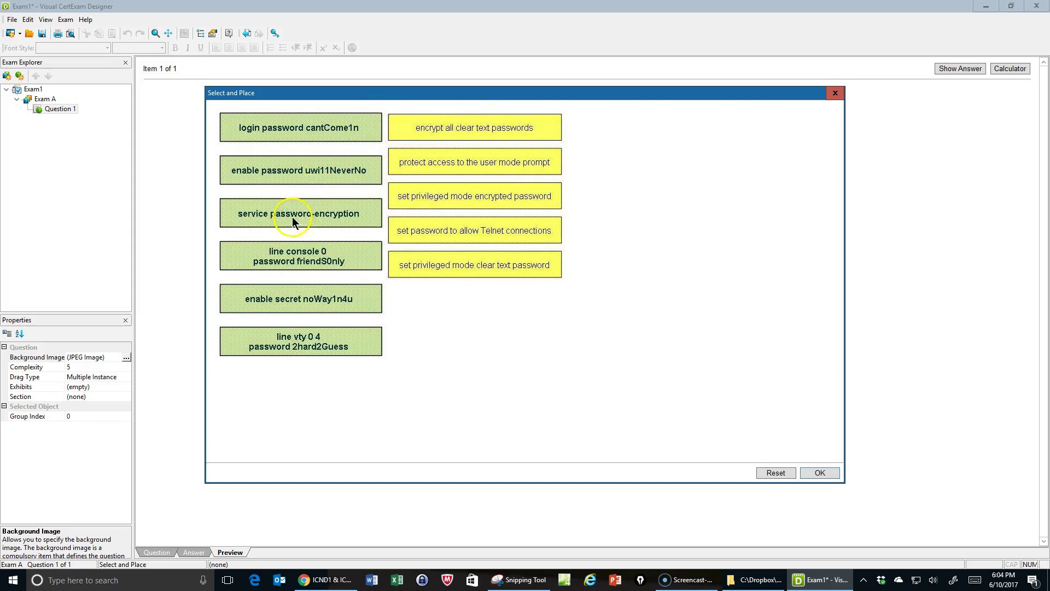
left_click_drag(289, 216, 417, 133)
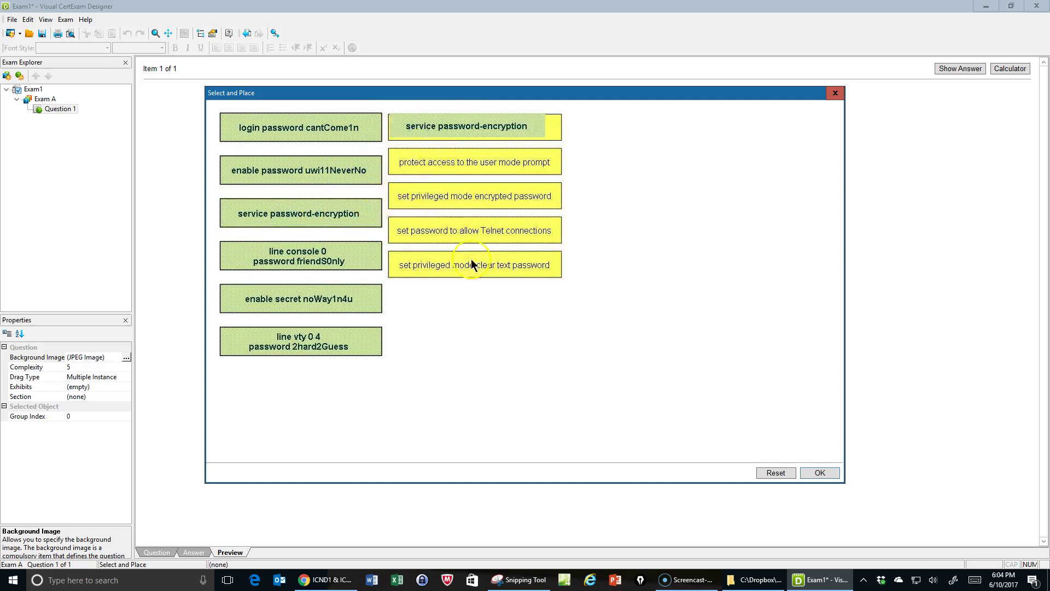
left_click(818, 473)
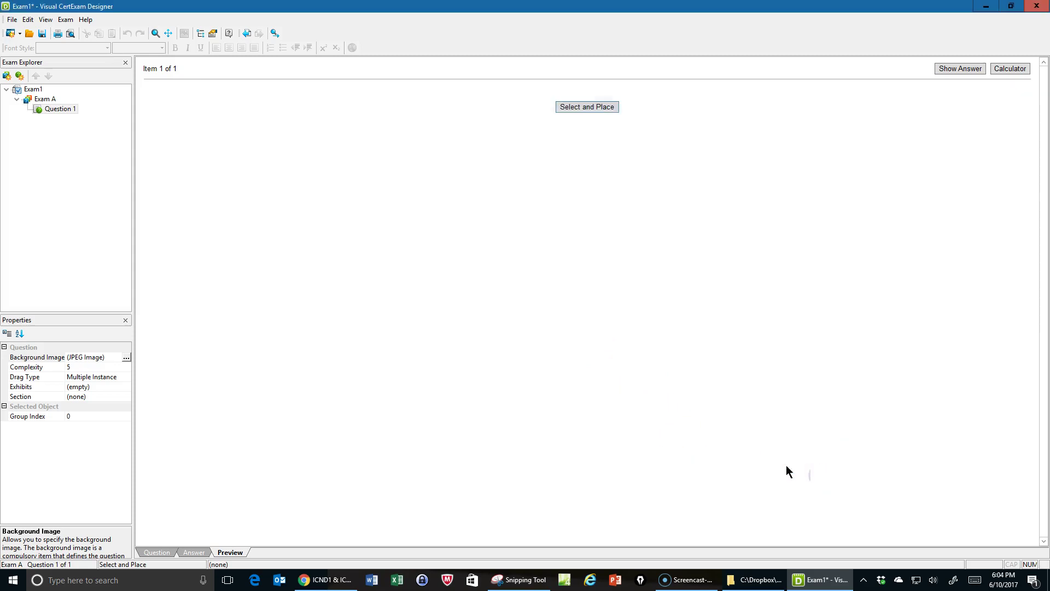
left_click(11, 19)
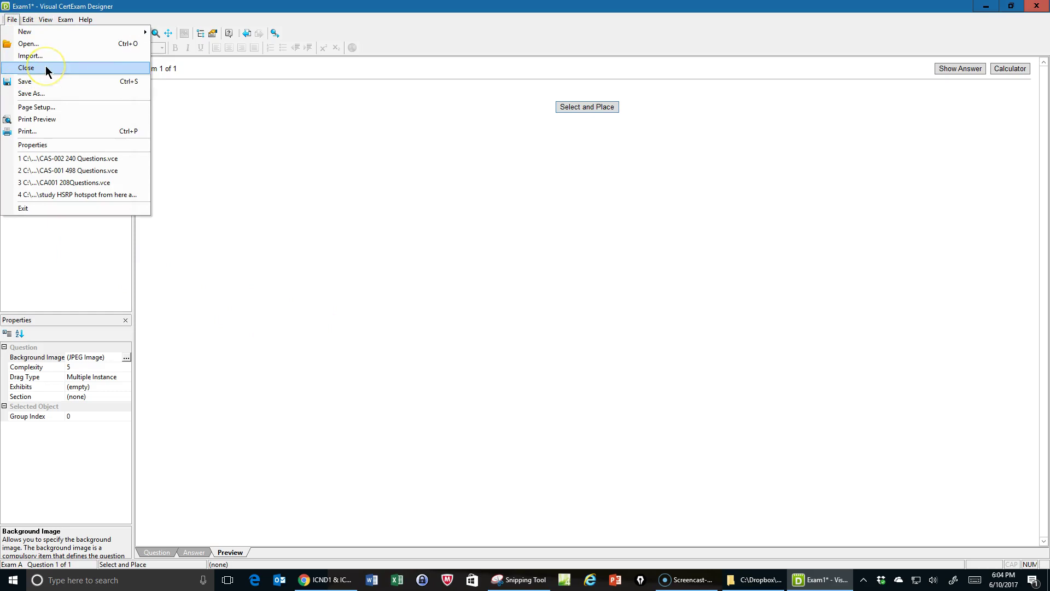
left_click(207, 211)
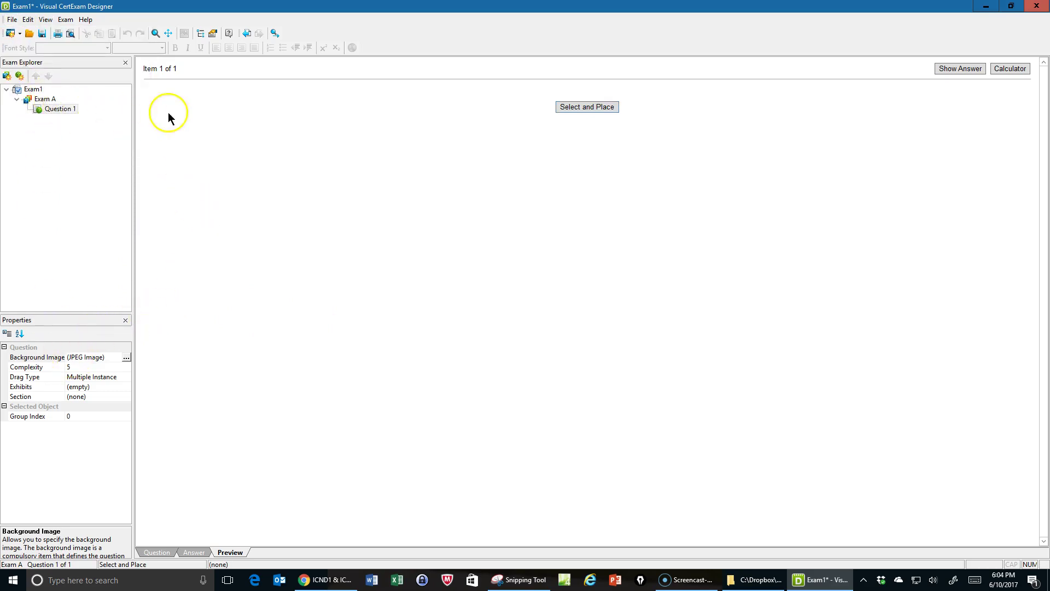
Step: Enter 'Drag the correct password type to its' function' as Question 1's question text
left_click(160, 552)
left_click(188, 75)
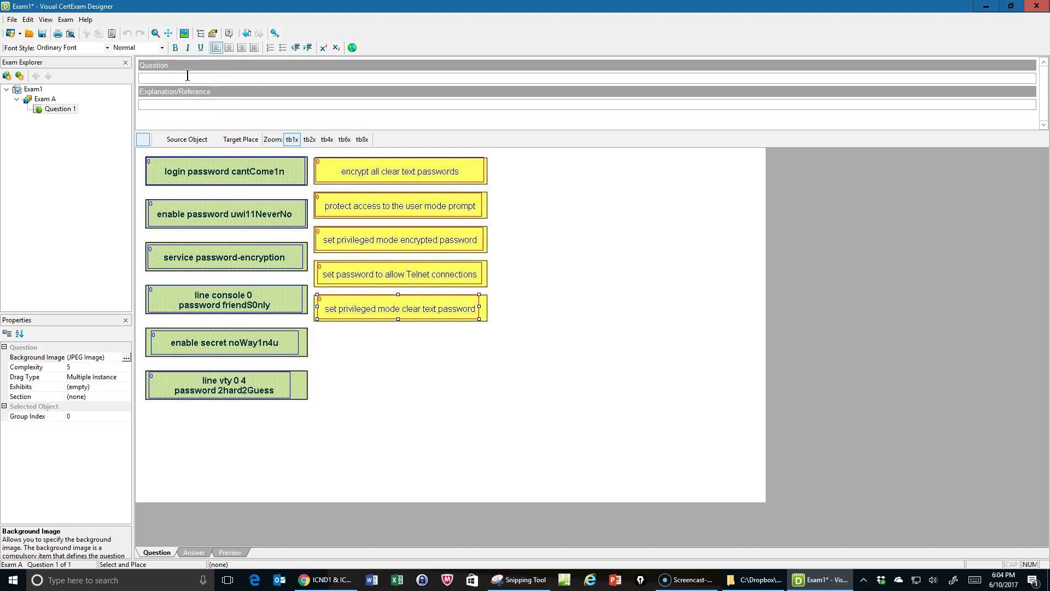
type("Drag the ")
type("corr")
type("ect ")
type("password t")
type("ype to ")
type("its")
type("'")
key("BackSpace")
type("s' function")
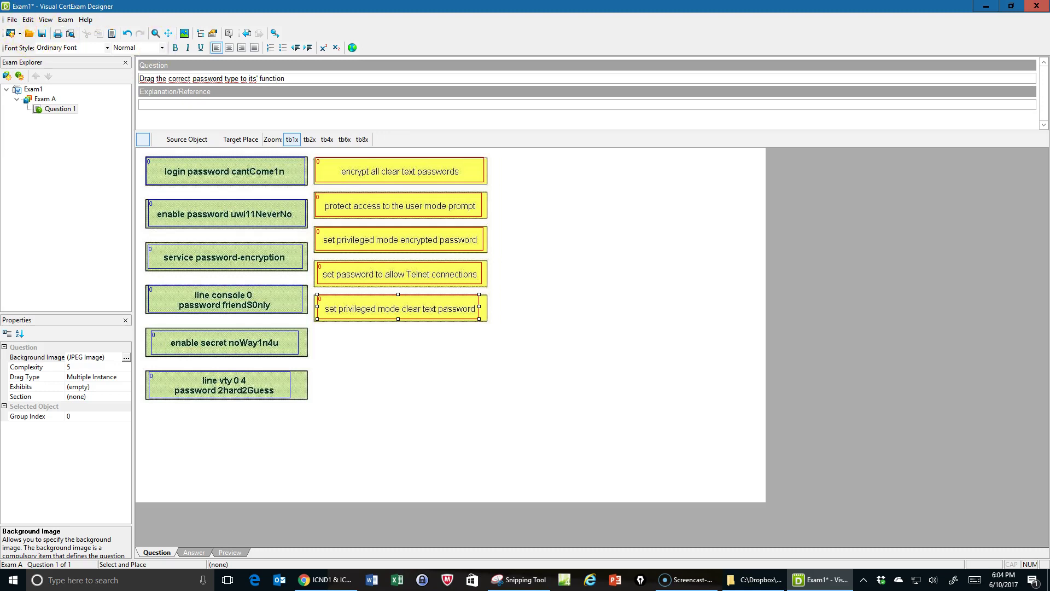
Step: Use File > Save As to save the exam under the file name CCNADemo
left_click(13, 22)
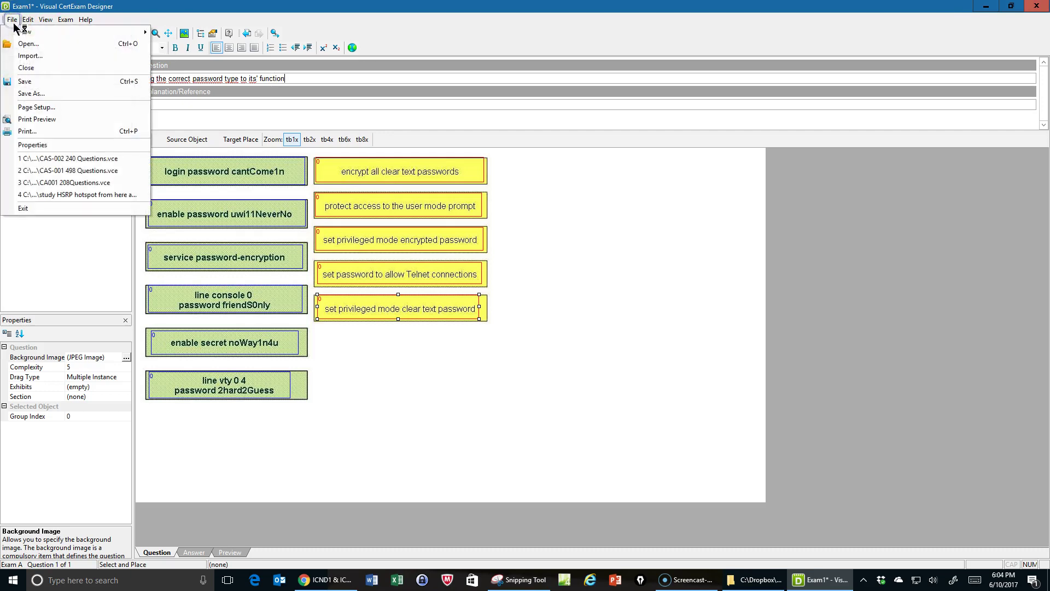
left_click(31, 93)
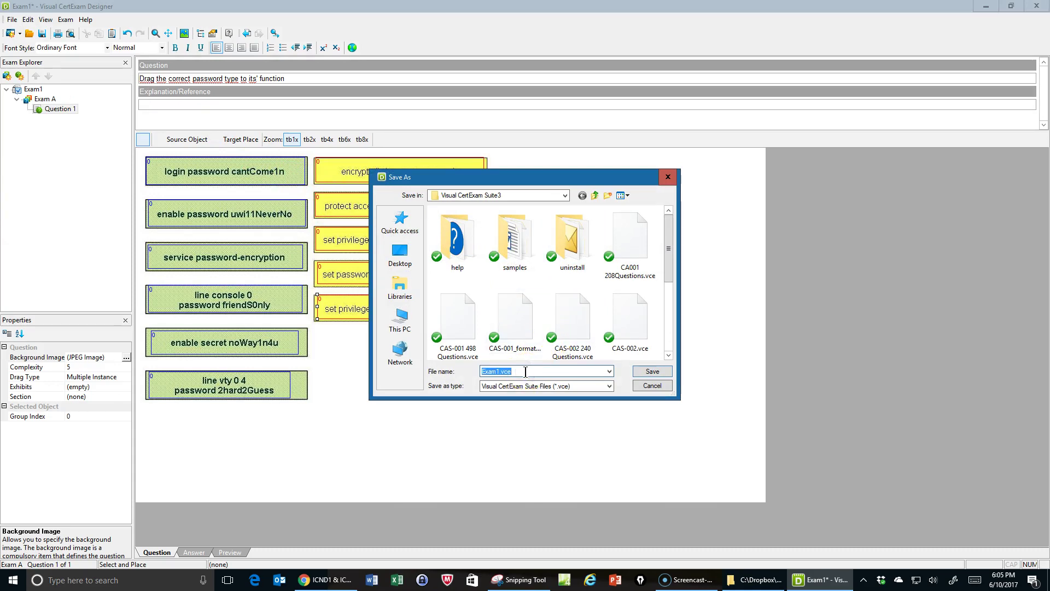
type("CCNADemo")
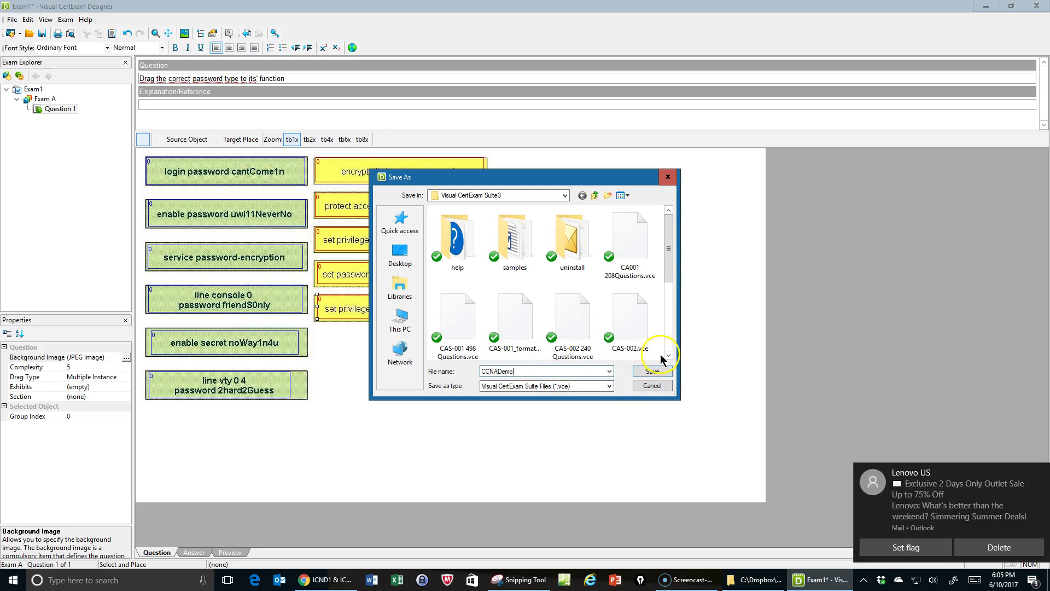
left_click(654, 375)
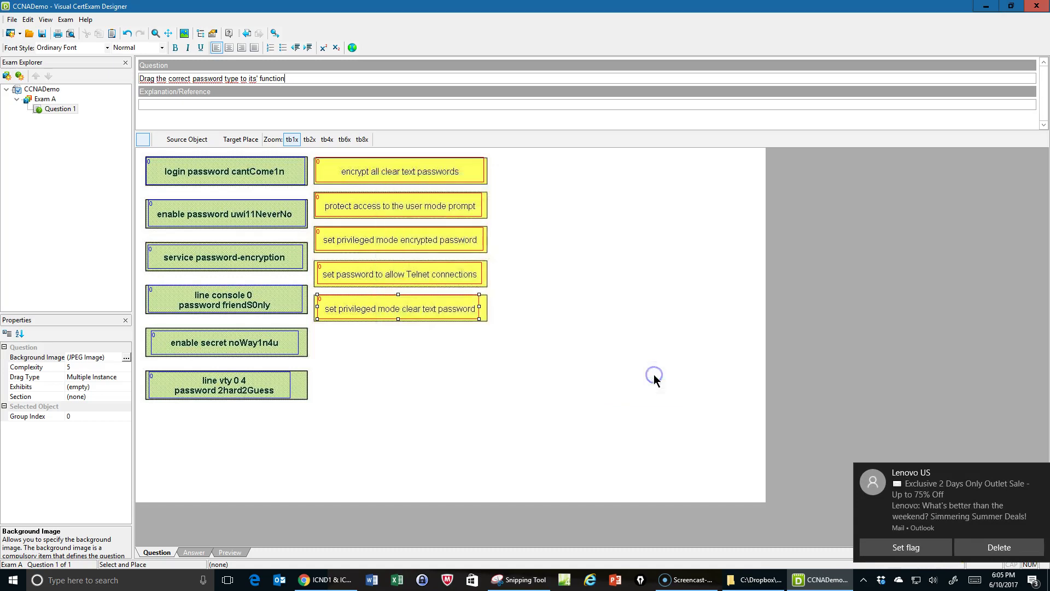
Step: Close the Designer and launch manager.exe from the Visual CertExam Suite3 folder
left_click(1038, 8)
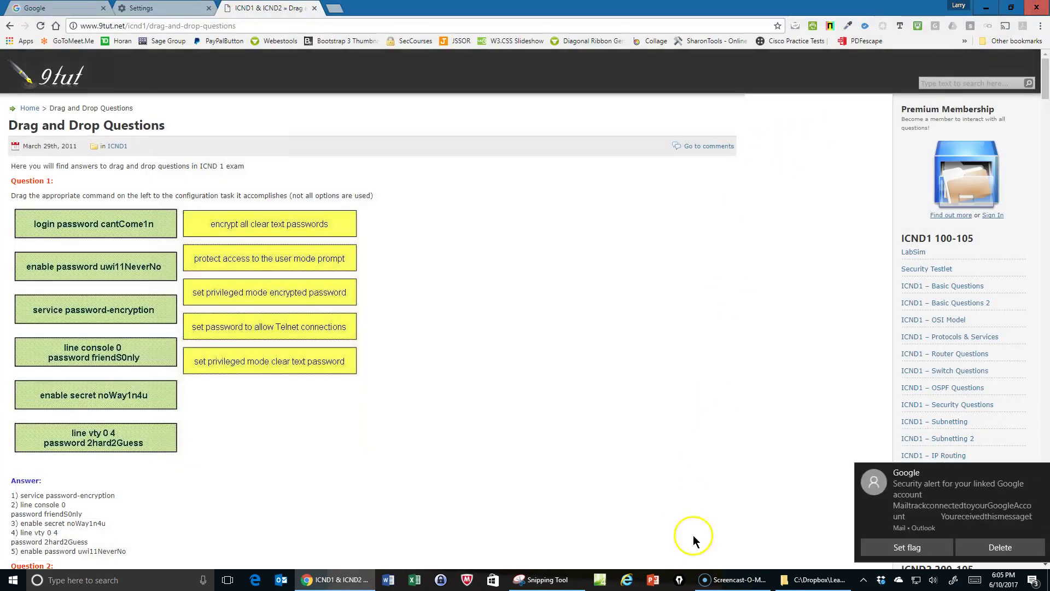
left_click(783, 579)
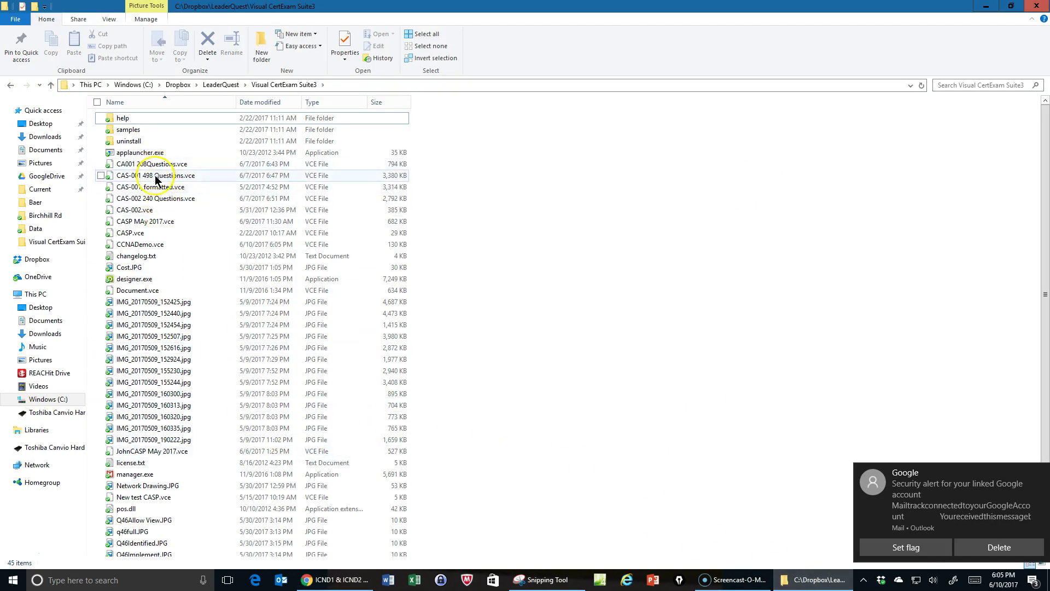
scroll(152, 219, "down", 2)
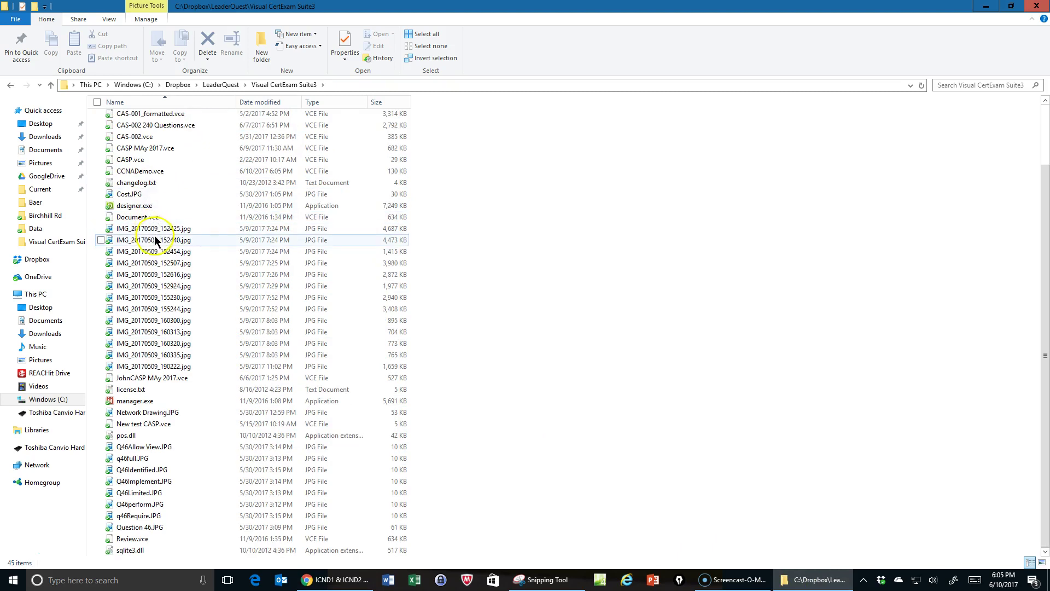
scroll(155, 242, "up", 3)
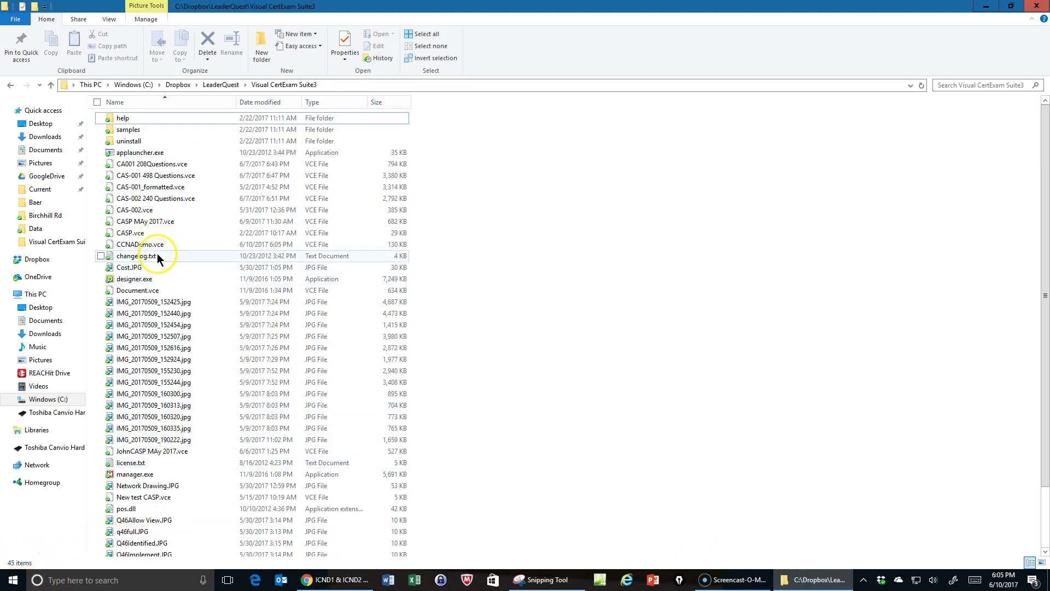
double_click(132, 474)
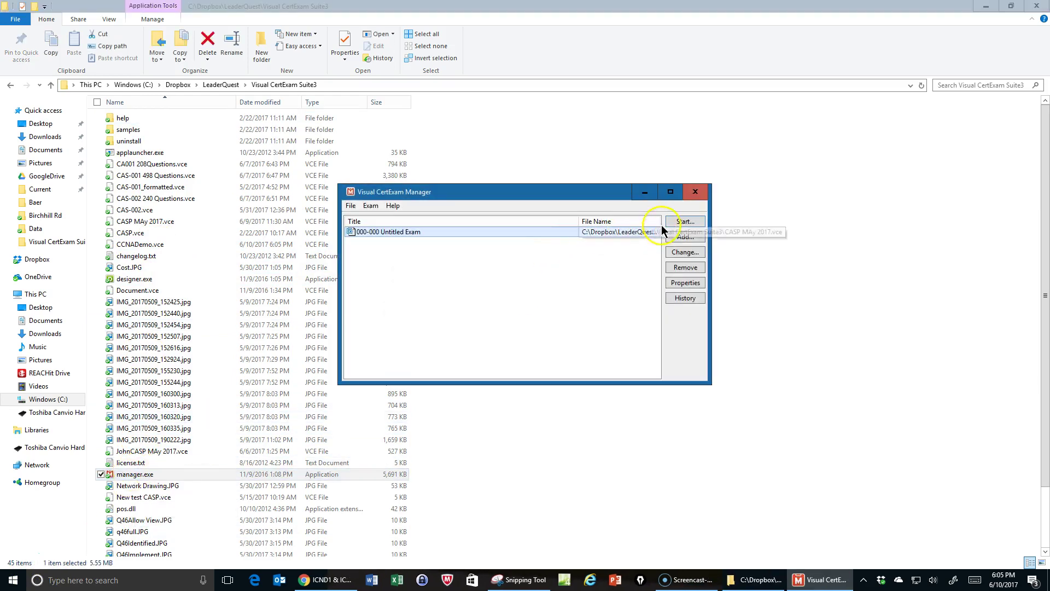
Step: Add CCNADemo.vce to the Manager's exam list and begin its Exam A session
left_click(682, 236)
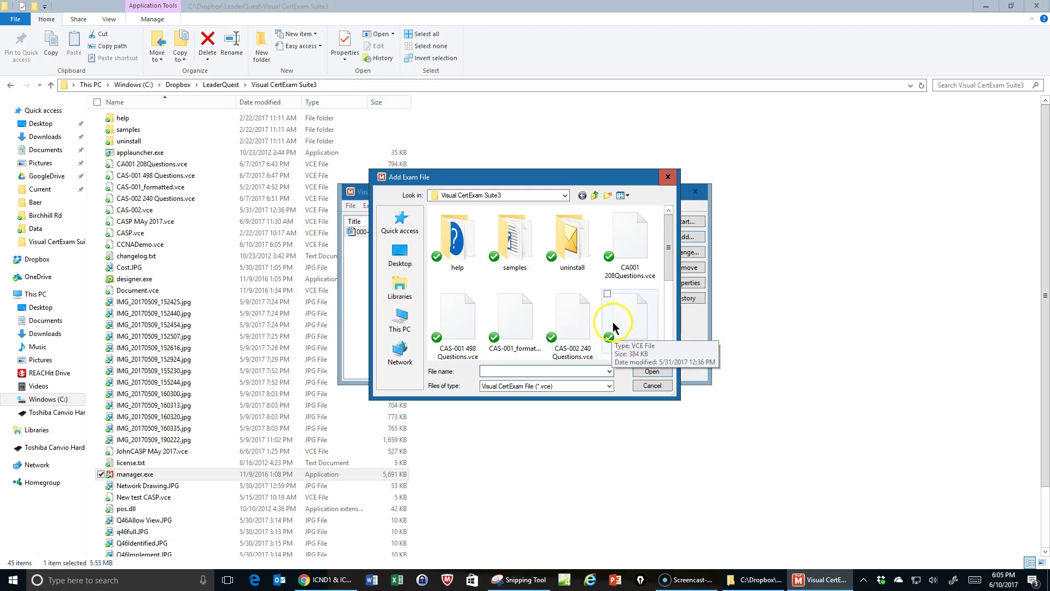
scroll(630, 270, "down", 1)
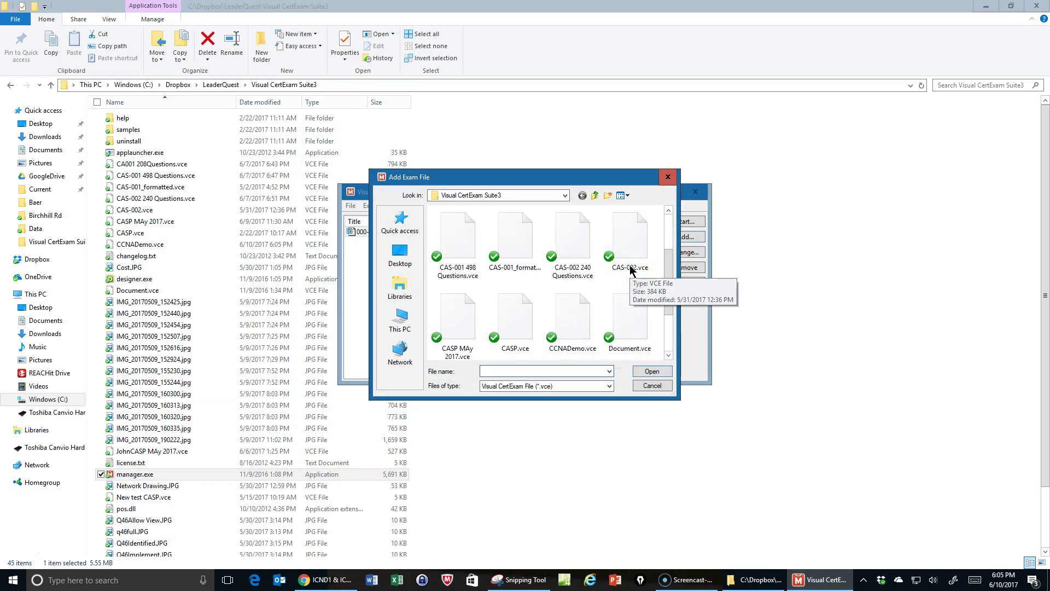
left_click(572, 320)
left_click(652, 372)
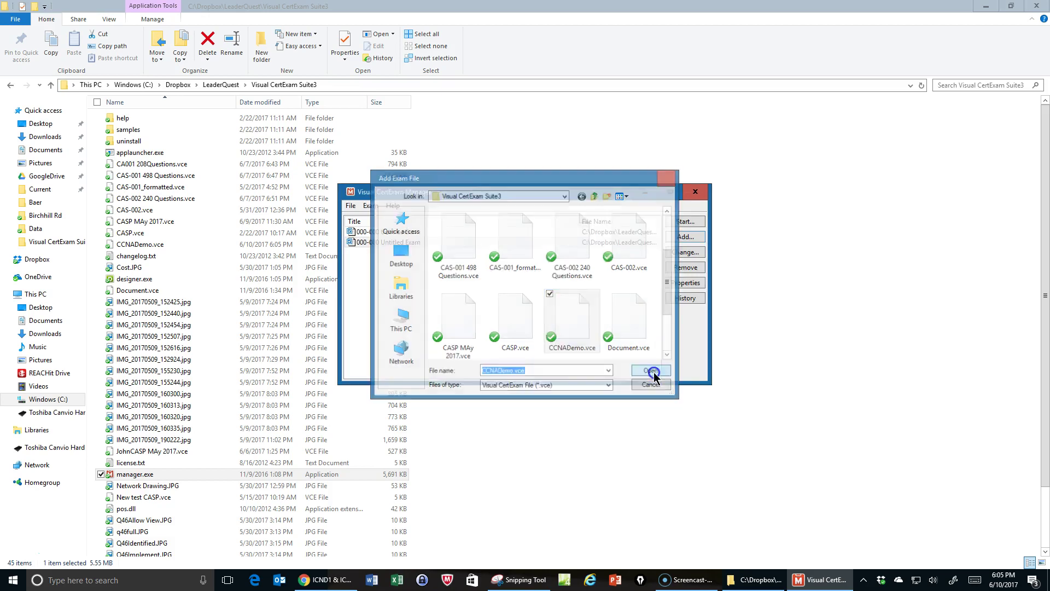
left_click(677, 223)
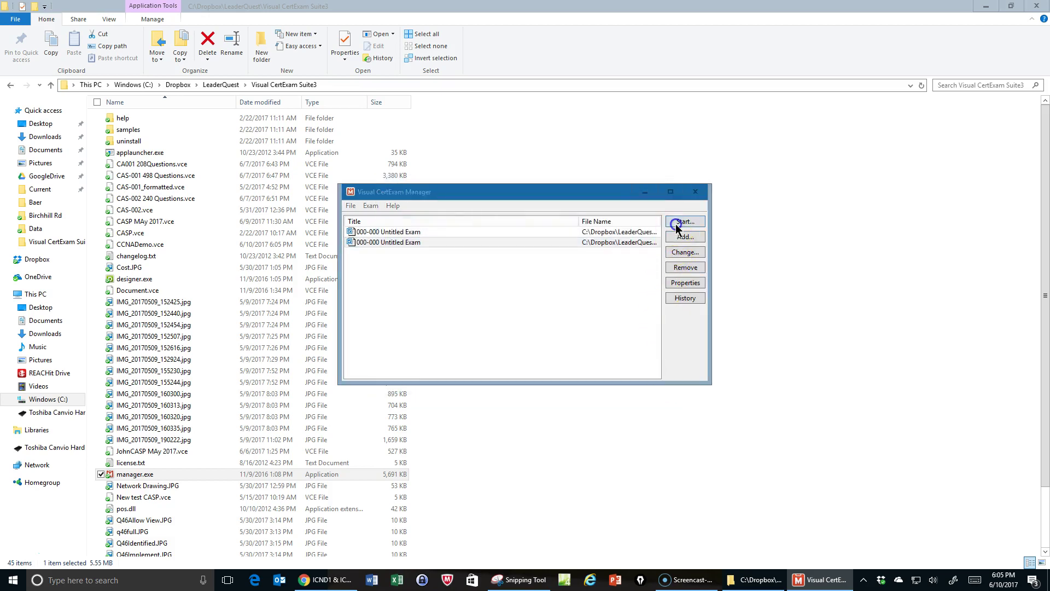
left_click(595, 412)
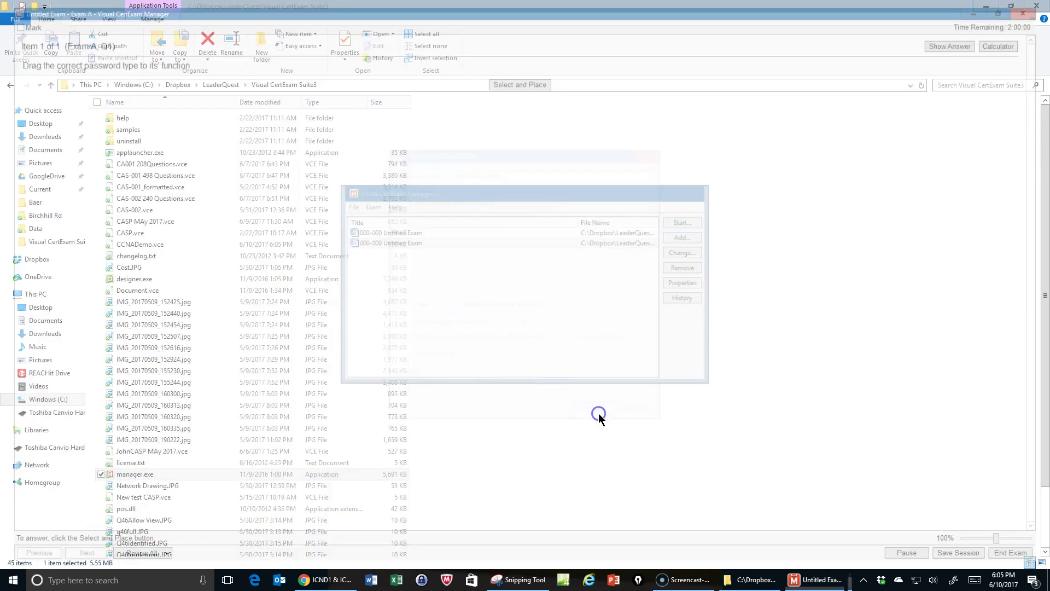
Step: Match the five commands to their functions (service password-encryption, line console 0, enable secret, line vty 0 4, enable password) and submit
left_click(513, 80)
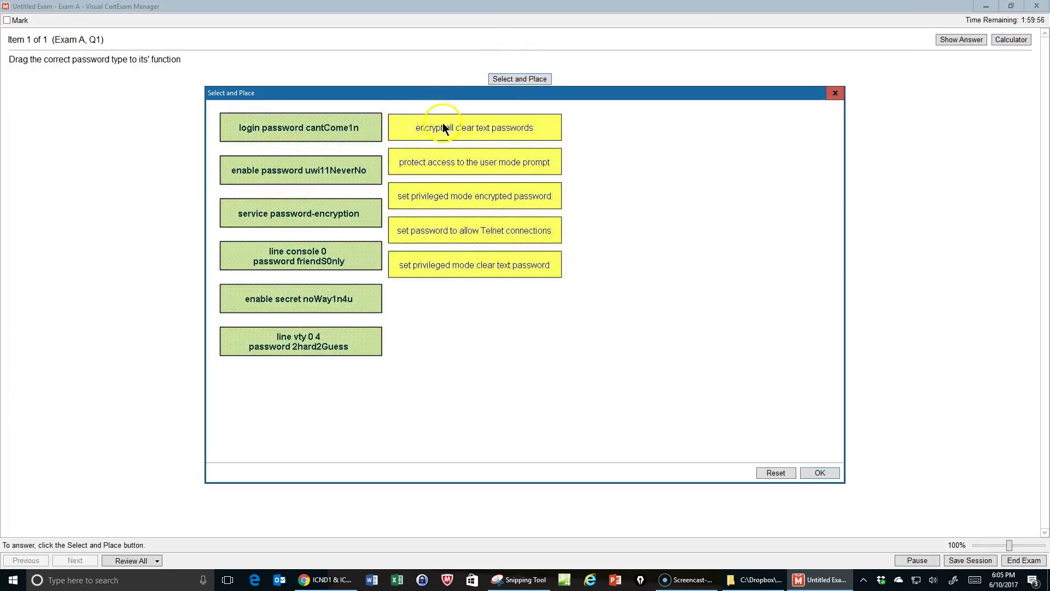
left_click_drag(298, 225, 428, 147)
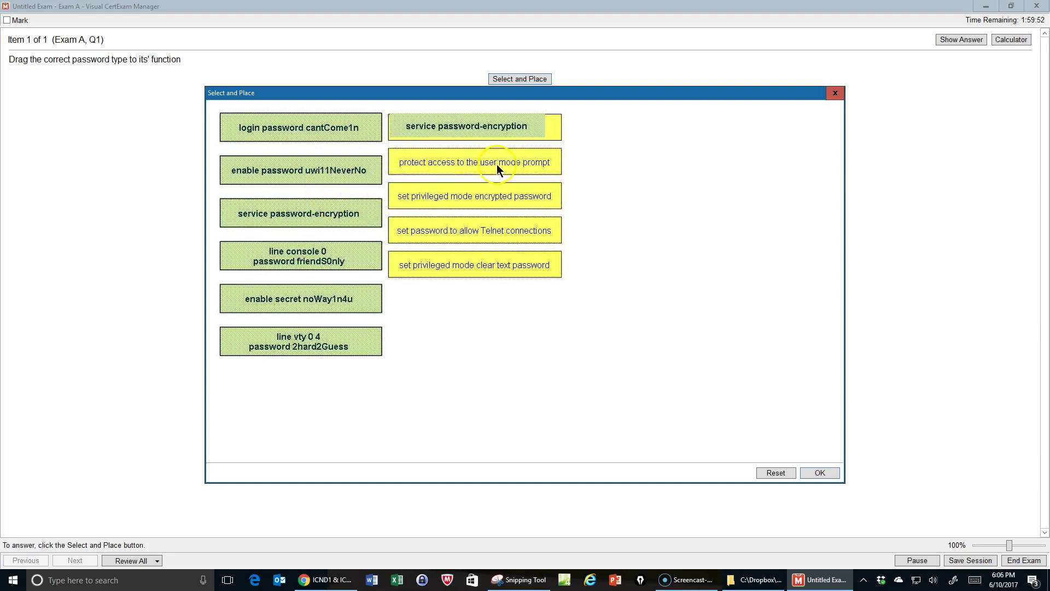
left_click_drag(292, 259, 430, 169)
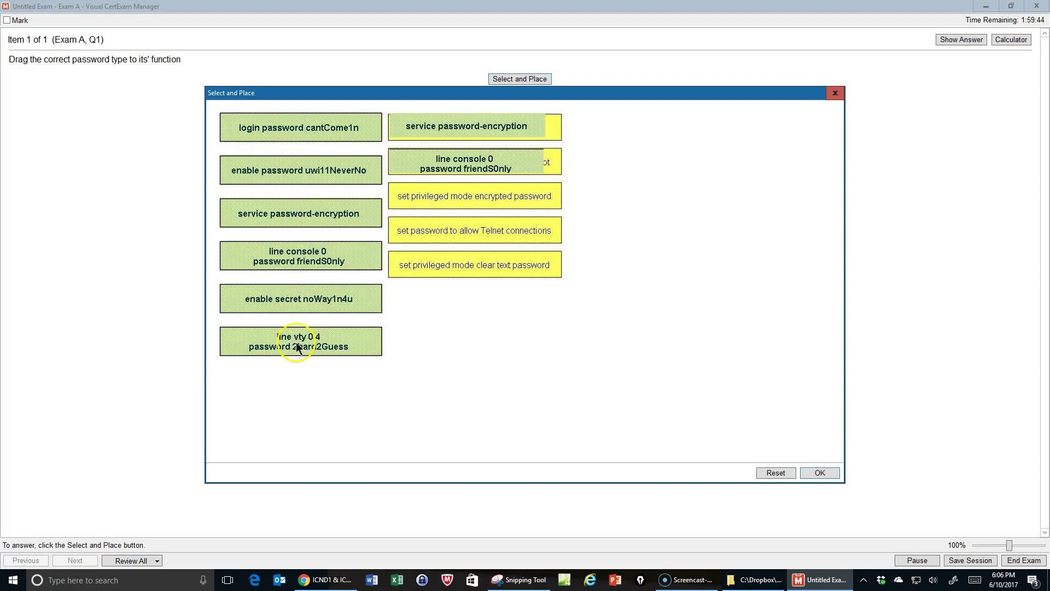
left_click_drag(290, 301, 427, 203)
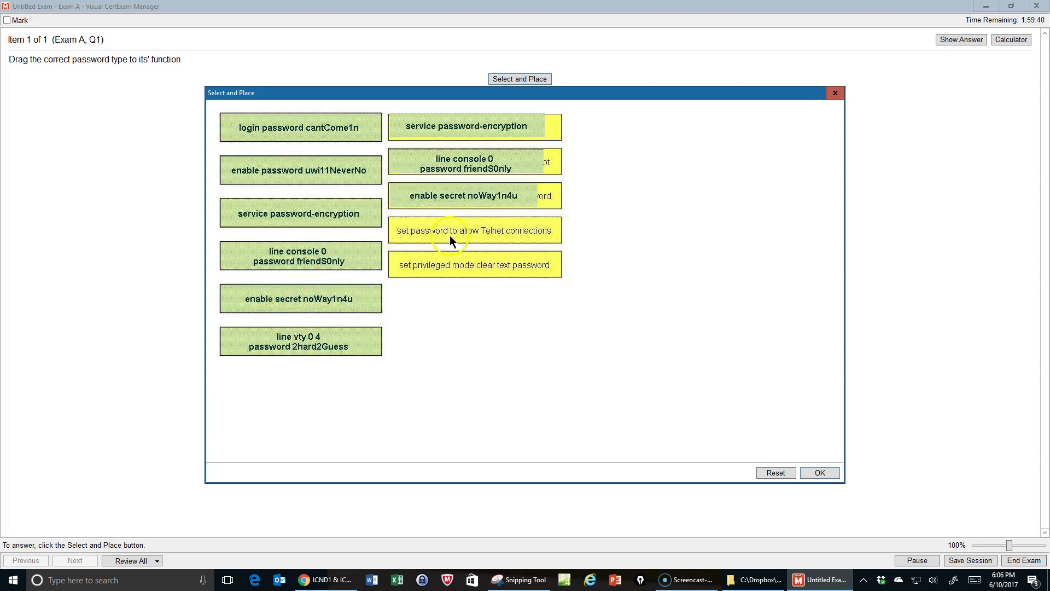
left_click_drag(312, 344, 445, 238)
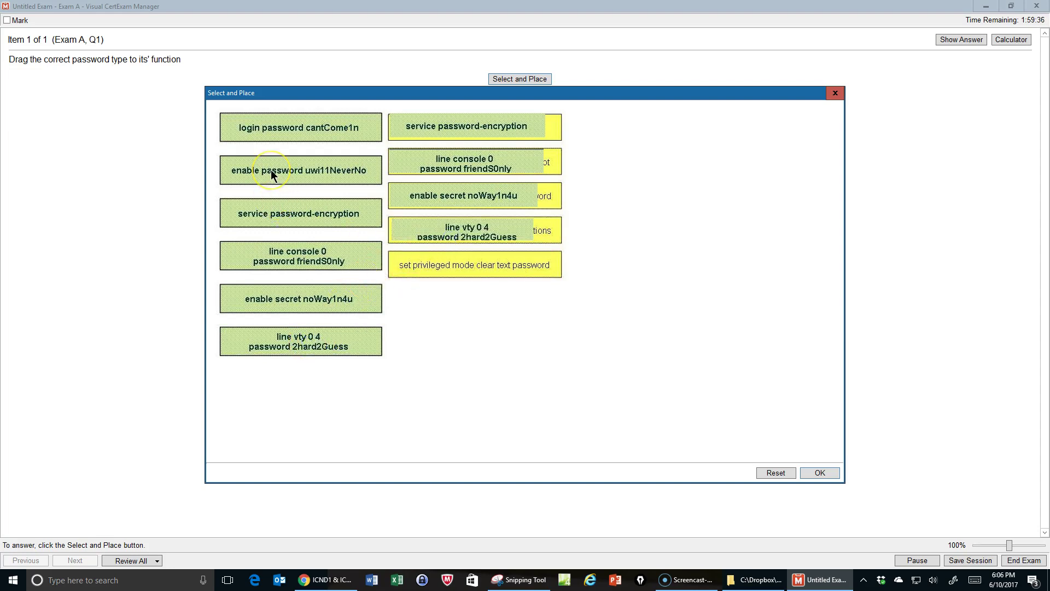
left_click_drag(271, 170, 427, 264)
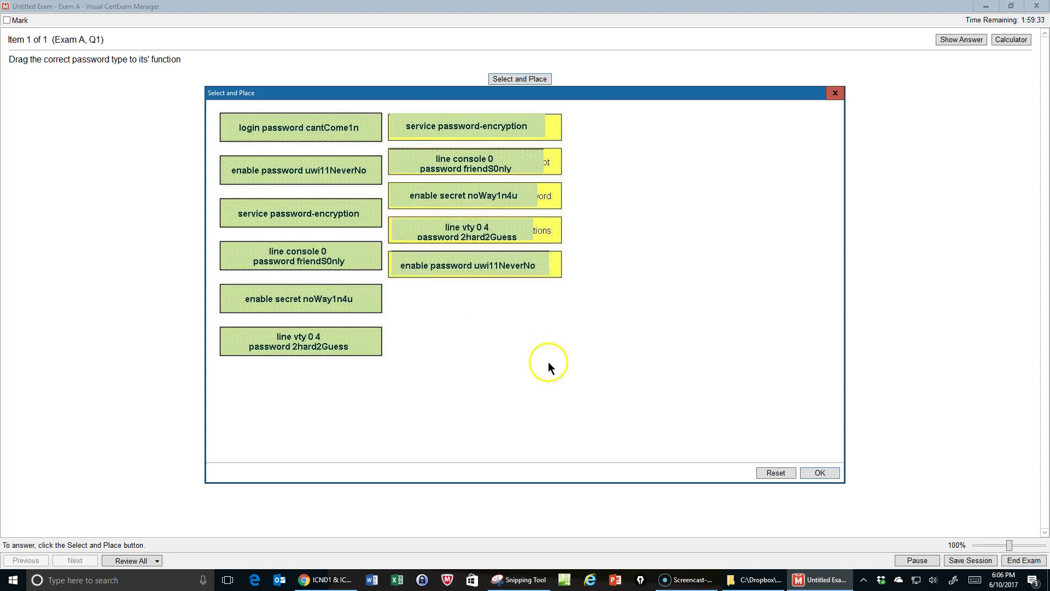
left_click(831, 472)
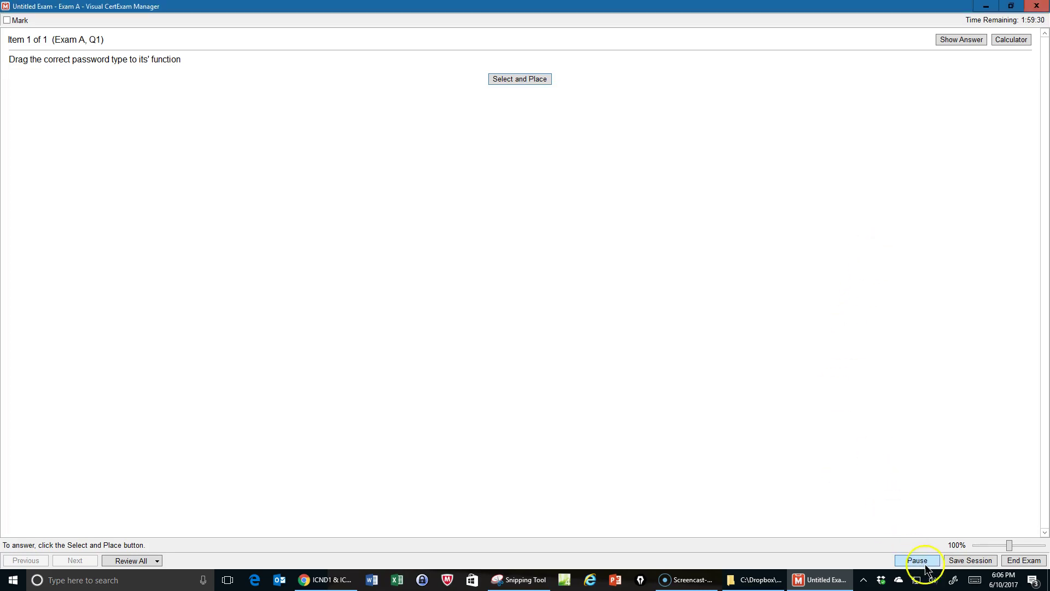
Step: End the exam and confirm to view the 1000/1000 Pass score report
left_click(1013, 563)
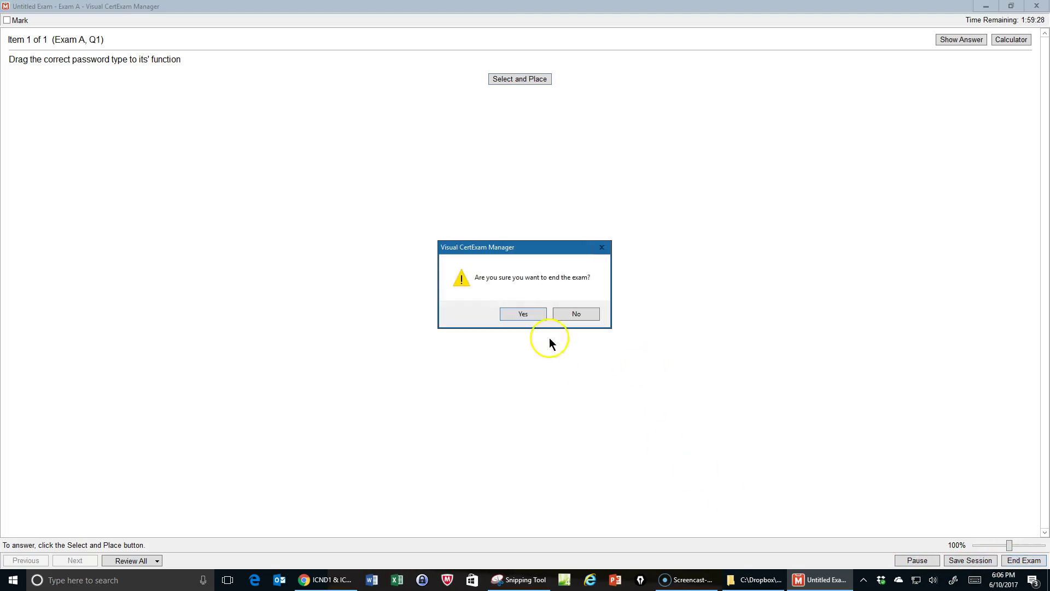
left_click(524, 313)
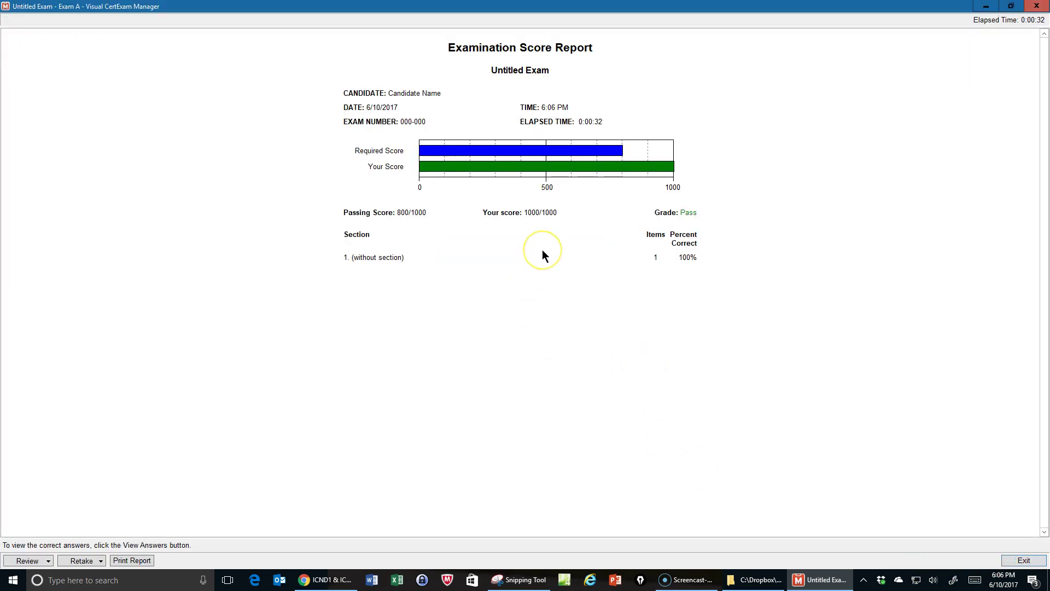